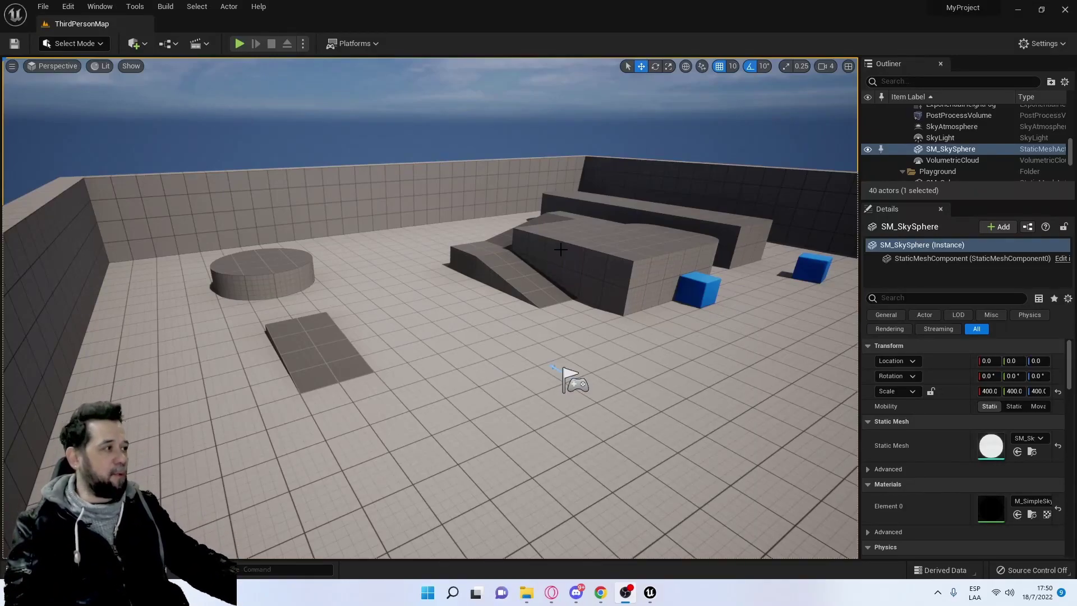
# - Fly toward the ramp and wall, then briefly test-play the level
pyautogui.moveTo(564, 371); pyautogui.dragTo(505, 370, button='right')
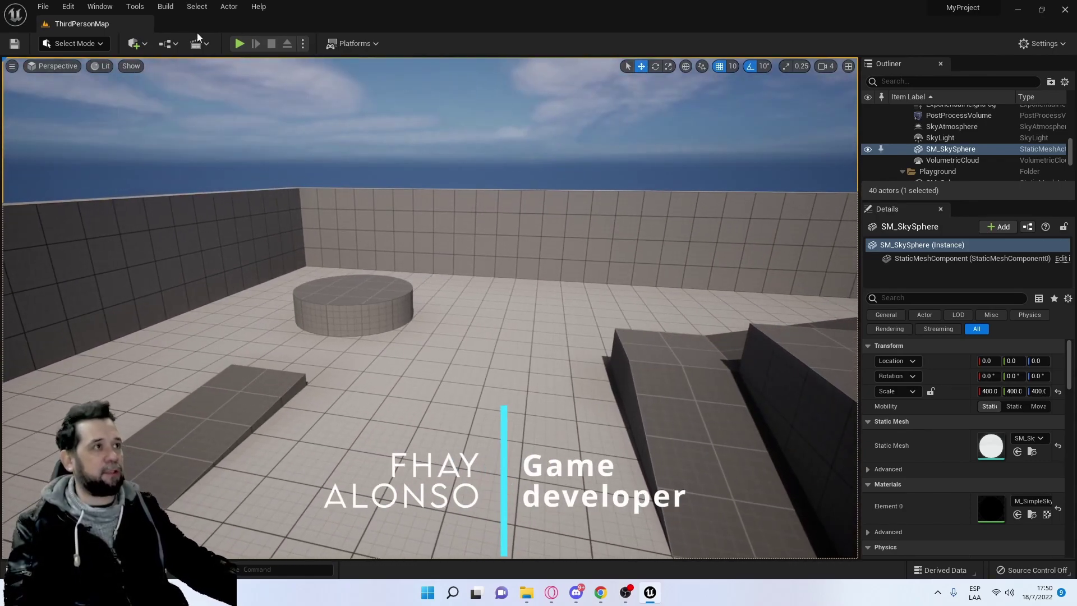
pyautogui.click(239, 43)
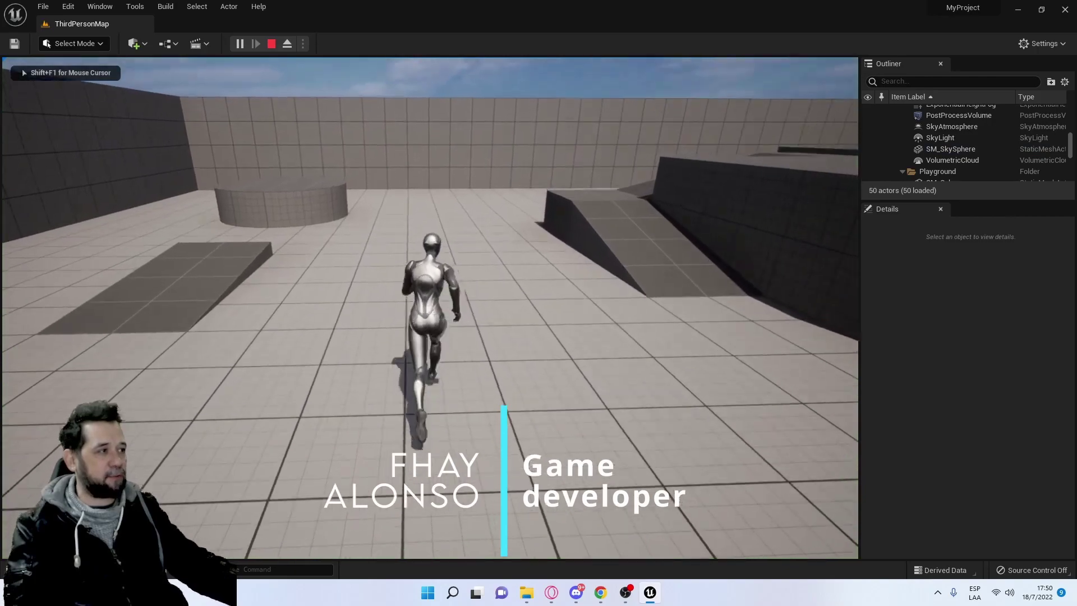
pyautogui.press('Escape')
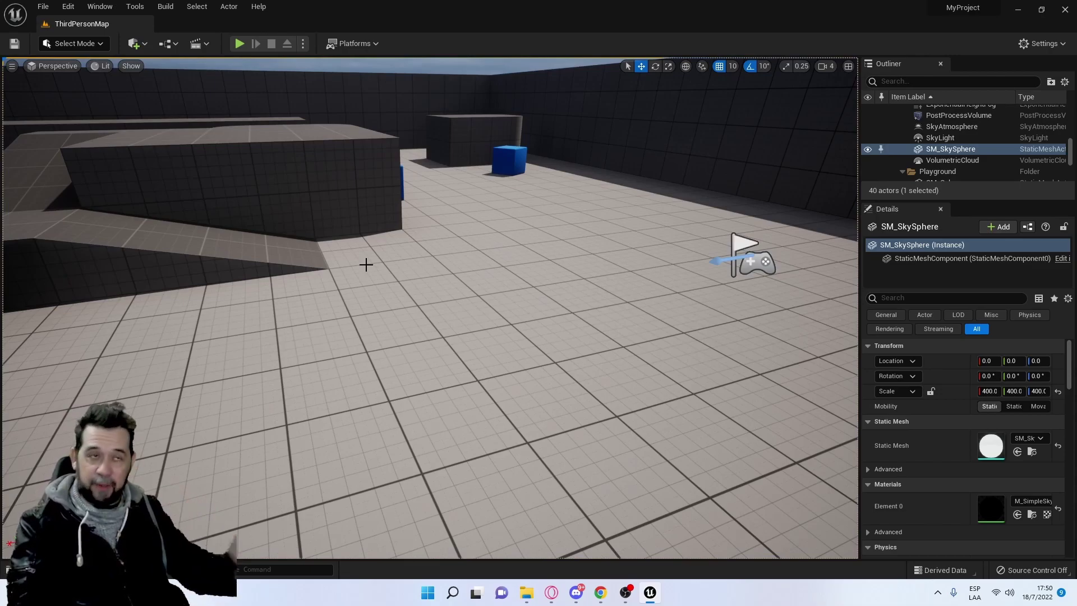
# - Open Project Settings from the Edit menu and dock it as a tab
pyautogui.click(68, 6)
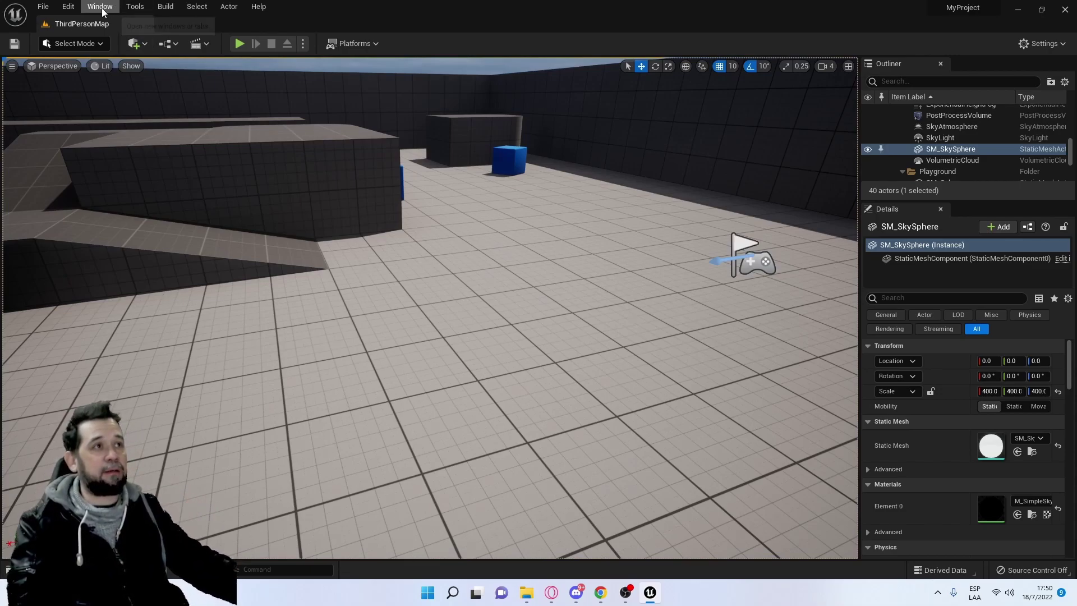
pyautogui.click(183, 44)
pyautogui.moveTo(183, 44); pyautogui.dragTo(216, 23)
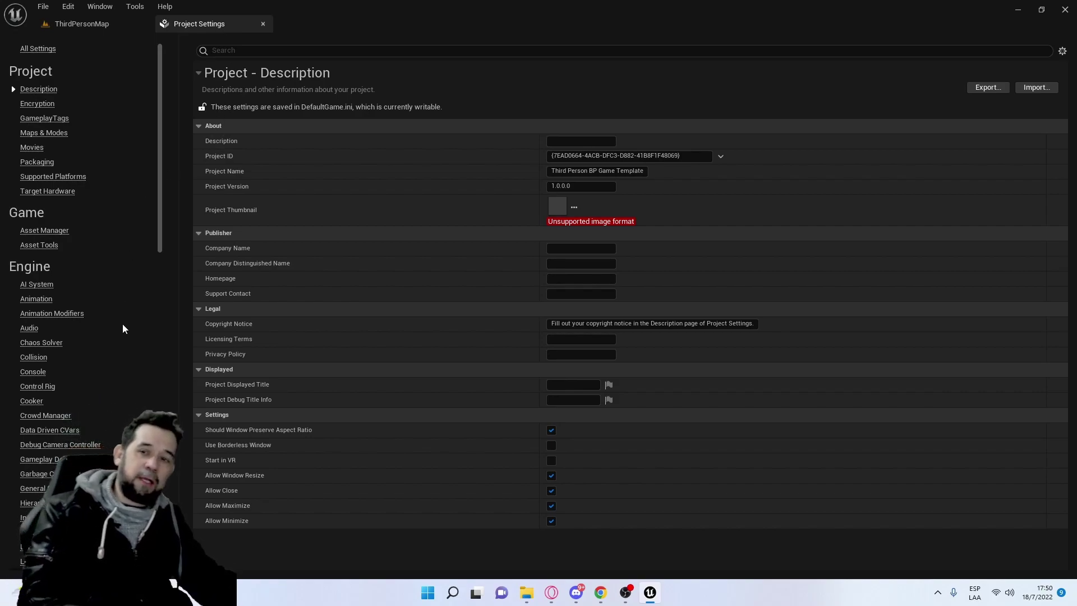
# - Show the Engine > Rendering page, scrolled down to the Reflections options
pyautogui.scroll(-1, 60, 382)
pyautogui.scroll(-6, 71, 402)
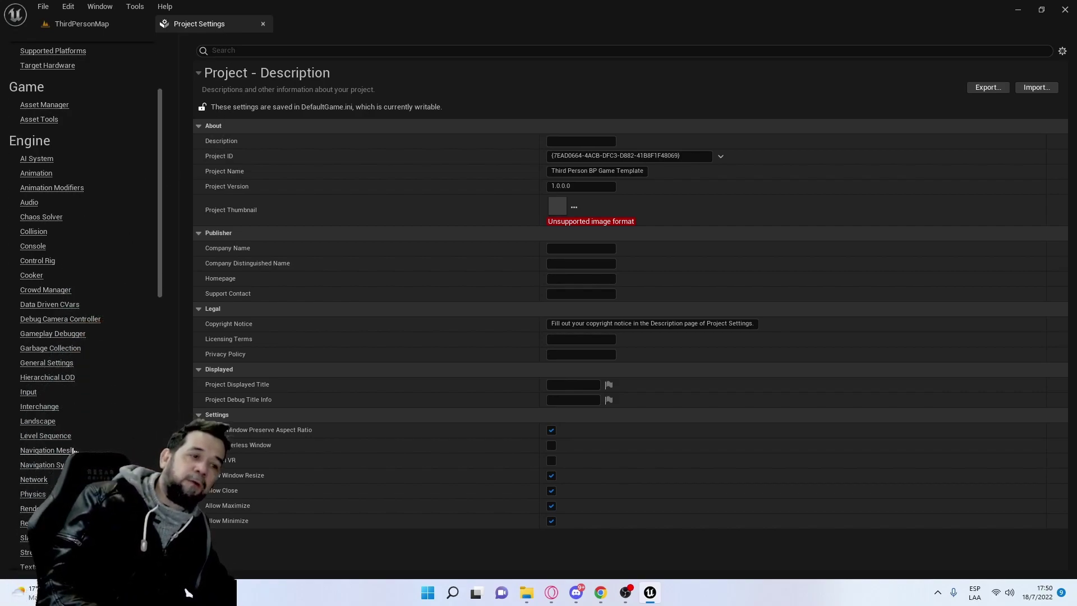
pyautogui.scroll(-3, 71, 403)
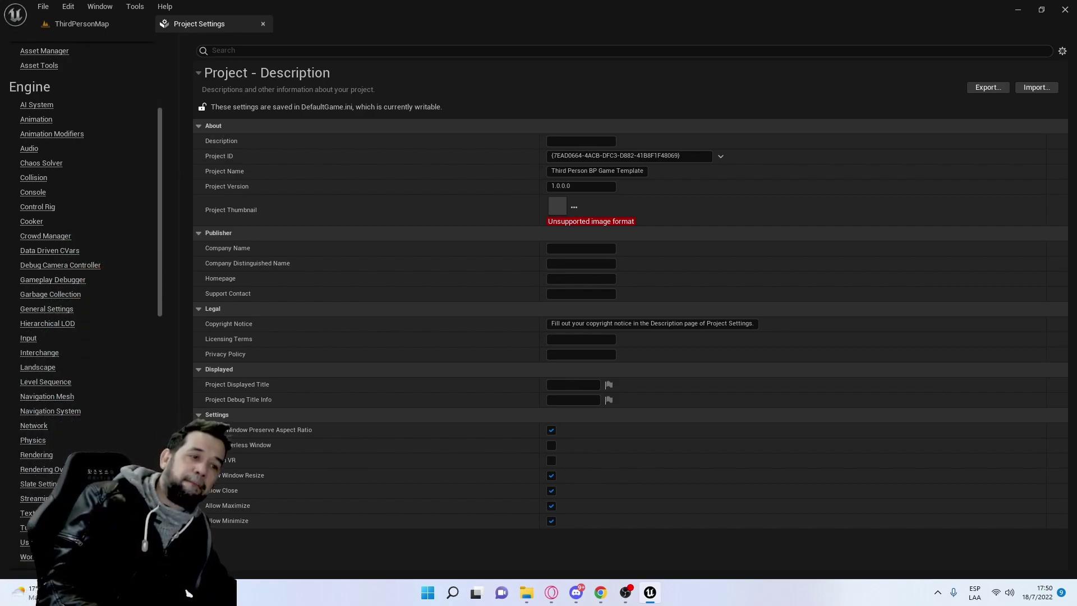
pyautogui.click(30, 456)
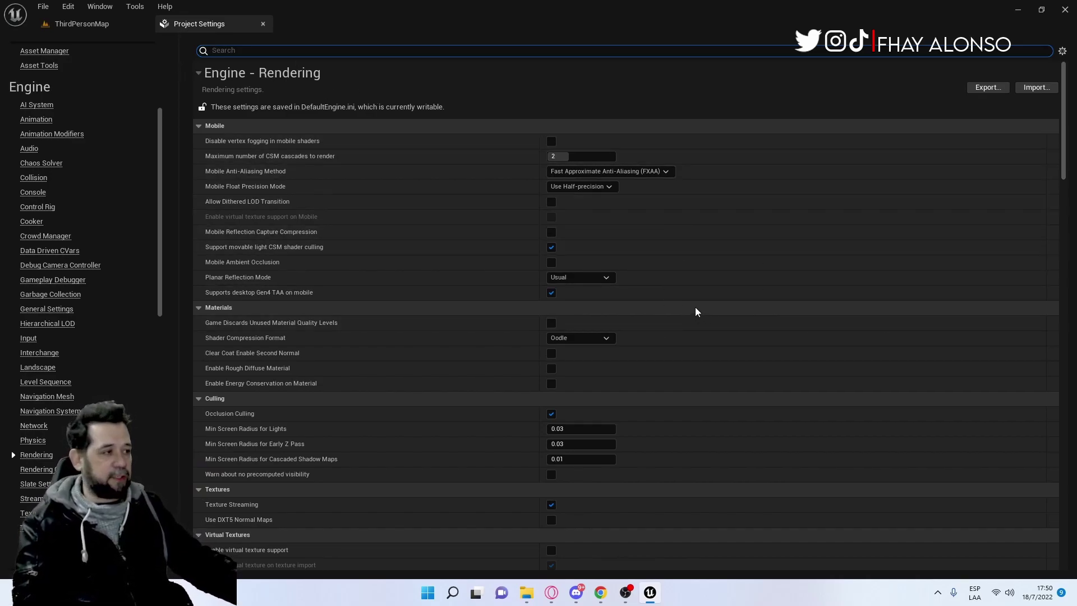
pyautogui.scroll(-2, 695, 308)
pyautogui.scroll(-2, 695, 315)
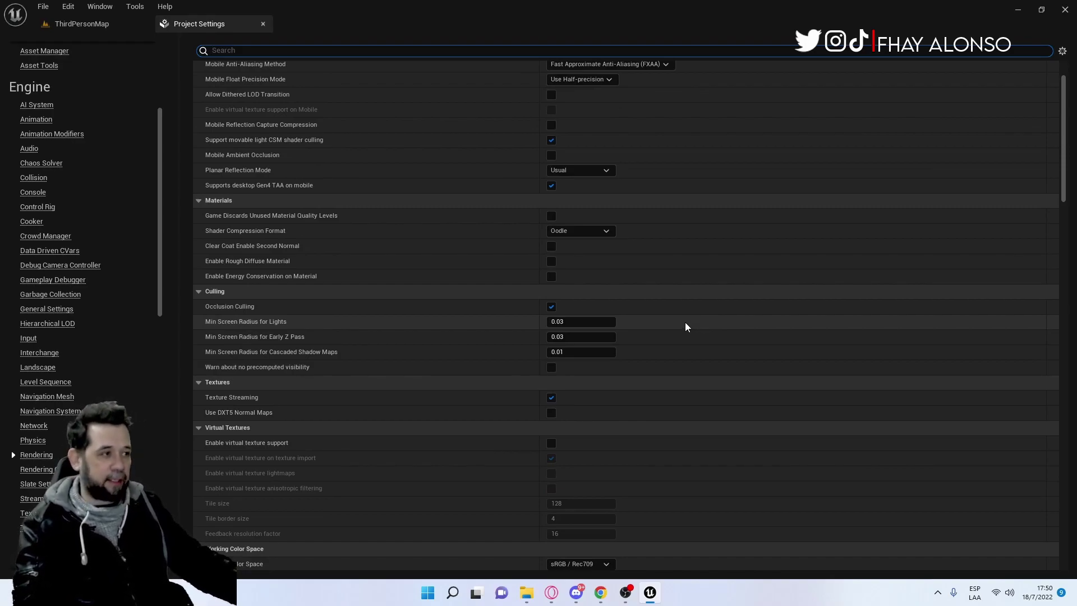
pyautogui.scroll(-3, 685, 322)
pyautogui.scroll(-3, 691, 326)
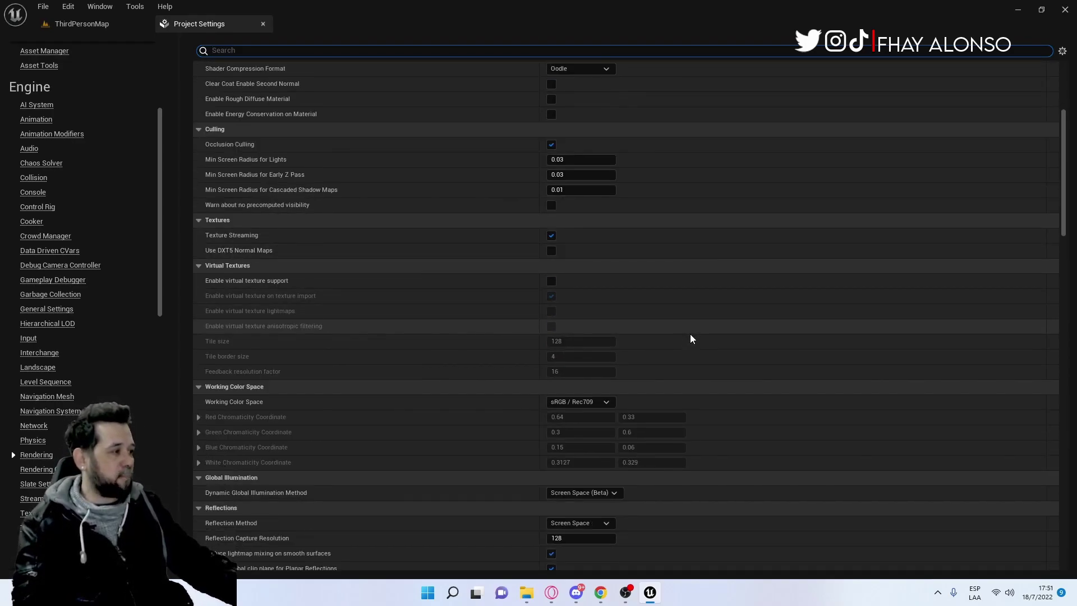
pyautogui.scroll(-1, 773, 364)
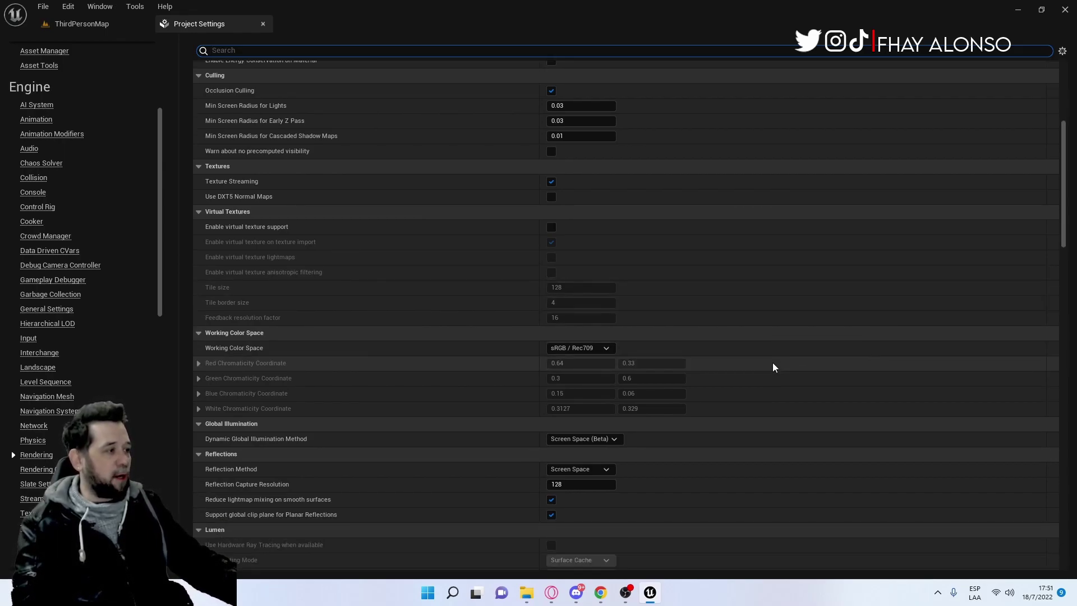
# - Leave Dynamic Global Illumination Method on Screen Space (Beta)
pyautogui.click(575, 440)
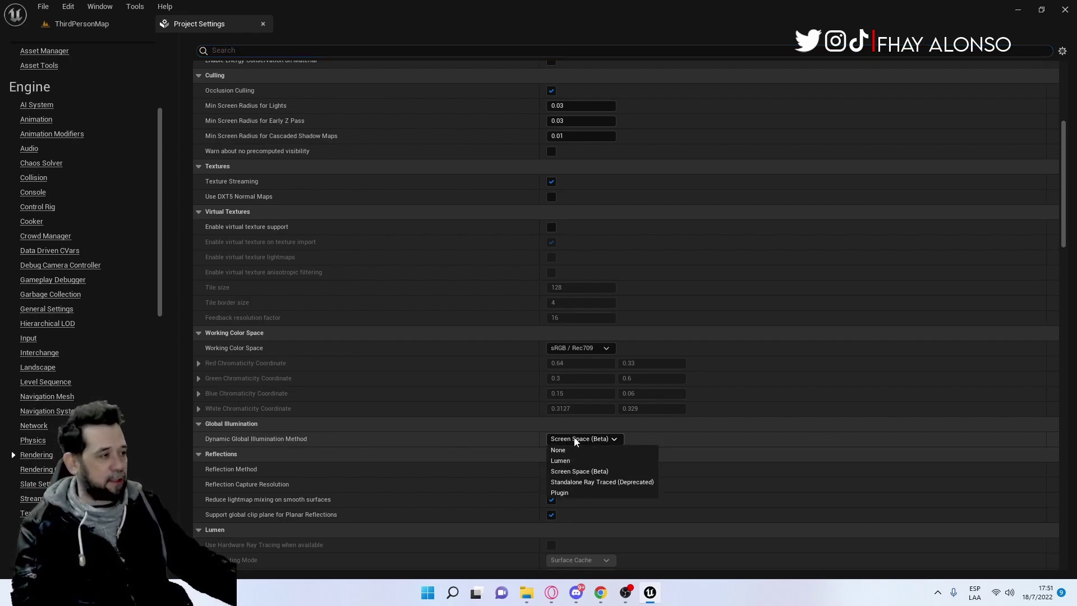
pyautogui.click(571, 437)
pyautogui.click(567, 439)
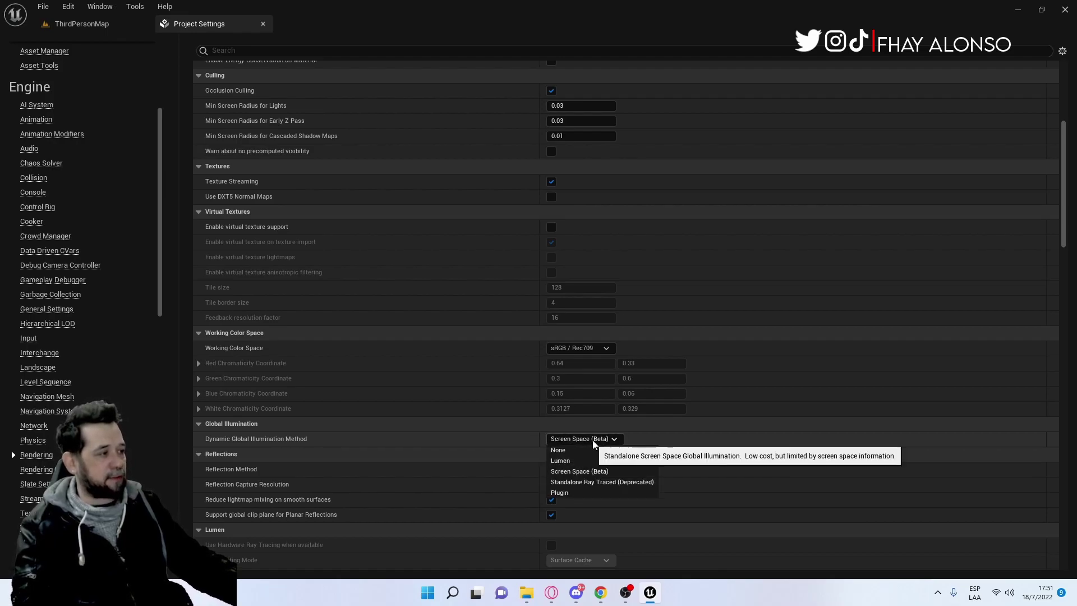
pyautogui.click(582, 438)
pyautogui.scroll(-1, 701, 459)
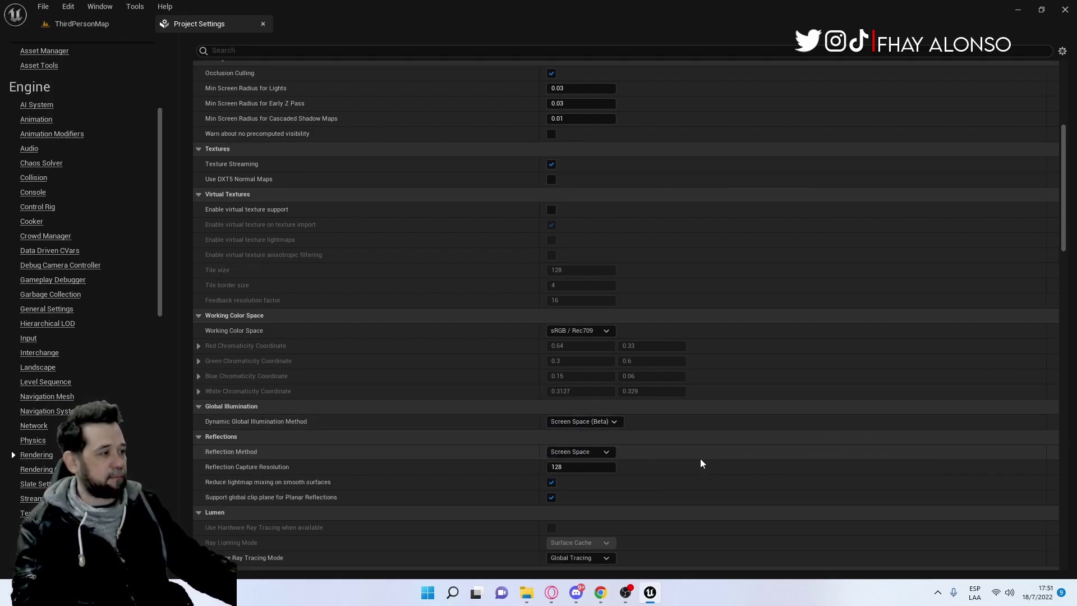
pyautogui.scroll(-1, 700, 459)
# - Set Reflection Method to Lumen and toggle reducing lightmap mixing on smooth surfaces
pyautogui.click(599, 437)
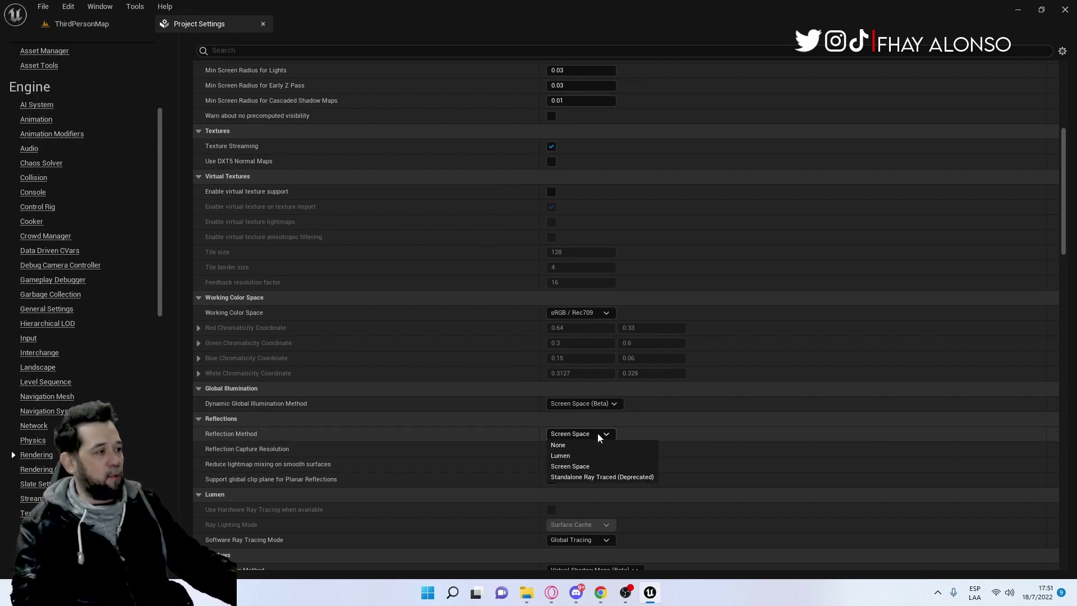
pyautogui.click(561, 456)
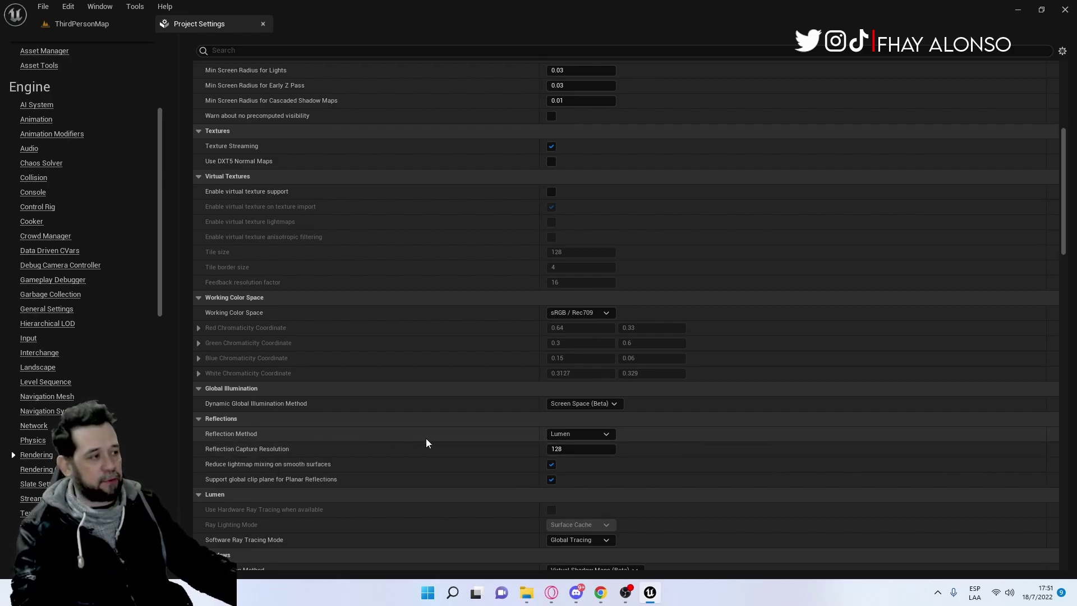
pyautogui.scroll(-1, 627, 450)
pyautogui.click(551, 428)
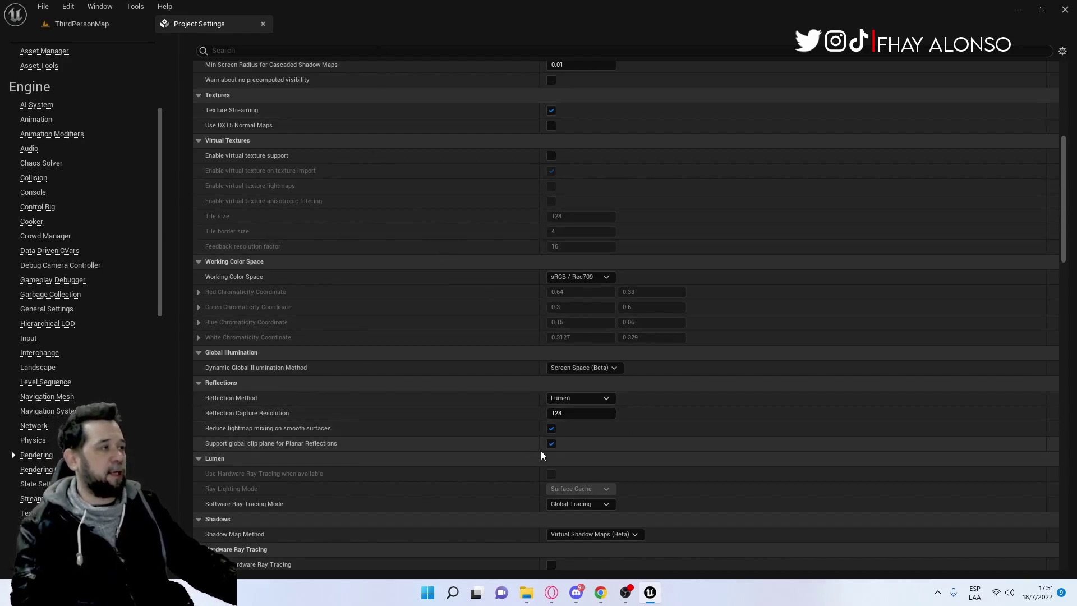
# - Recheck the global illumination method, keeping Screen Space (Beta)
pyautogui.scroll(5, 727, 426)
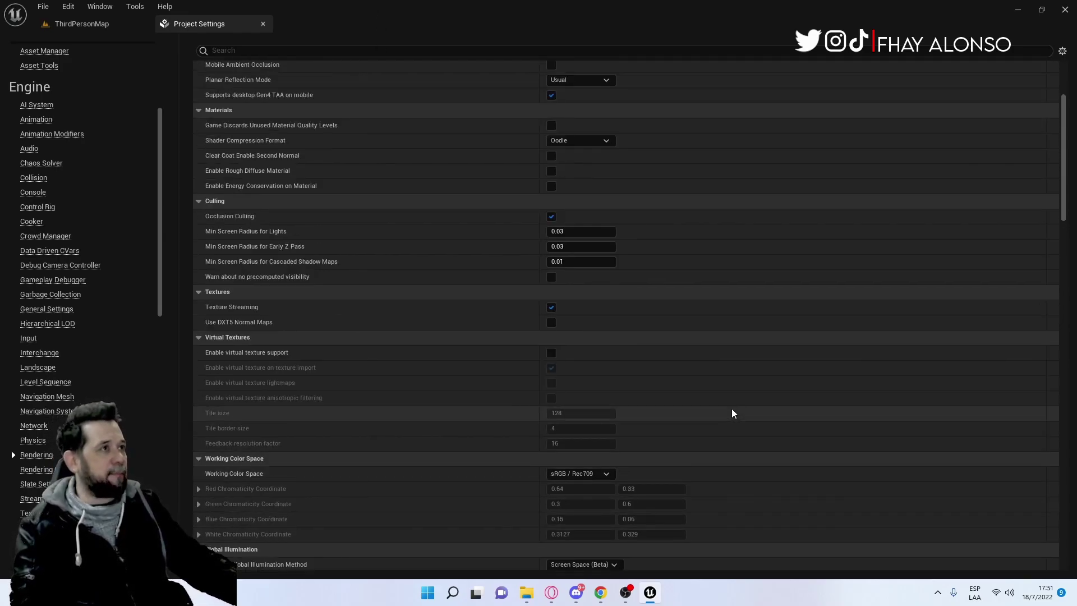
pyautogui.scroll(-5, 735, 415)
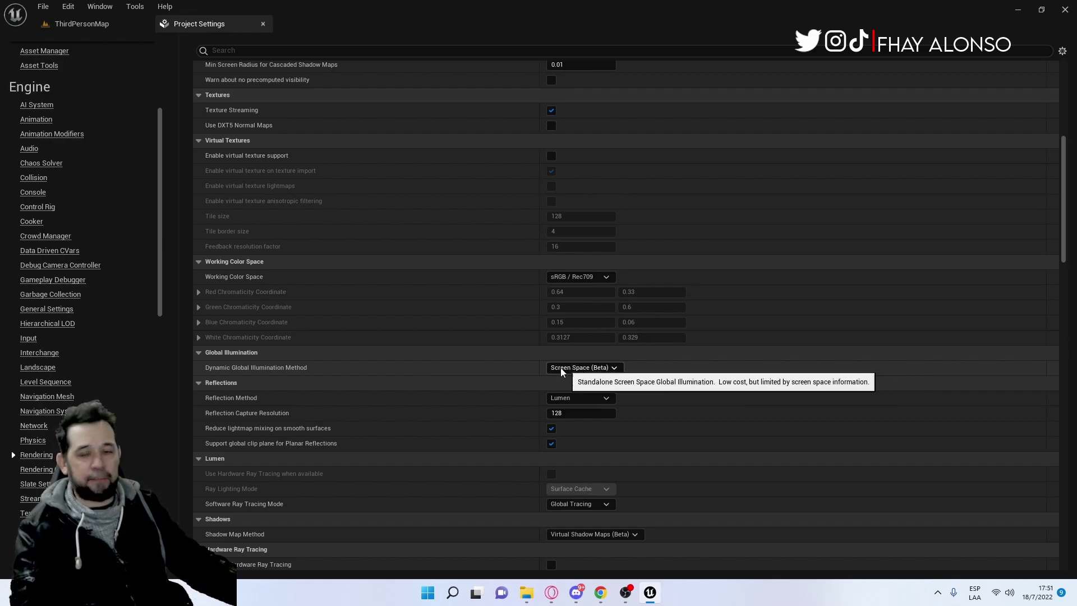
pyautogui.click(576, 370)
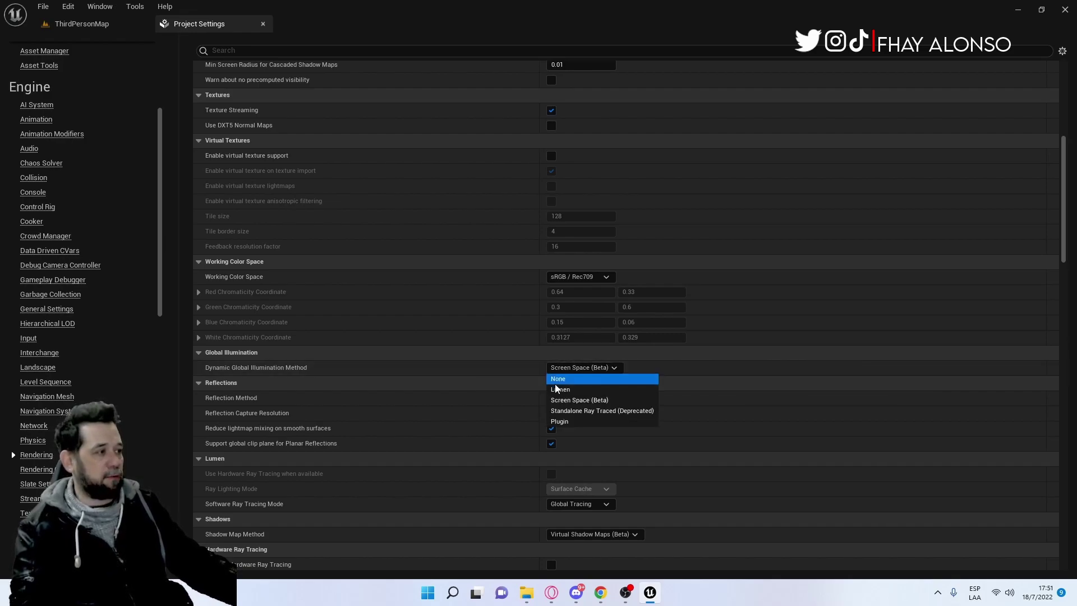
pyautogui.click(598, 401)
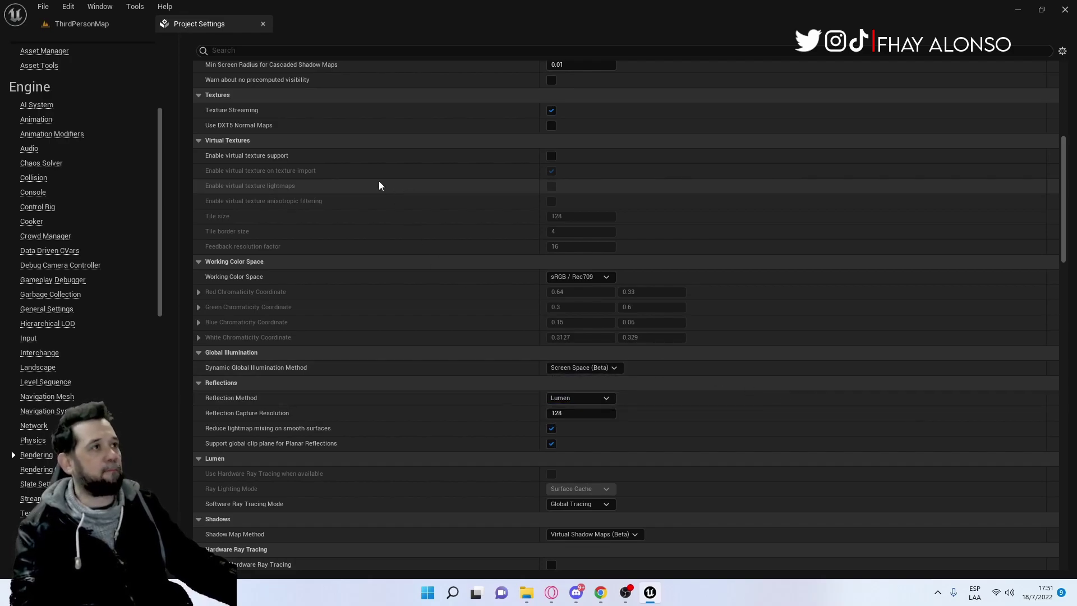
pyautogui.scroll(1, 329, 104)
pyautogui.scroll(4, 378, 86)
# - Search the project settings for 'blur', then close Project Settings
pyautogui.click(390, 50)
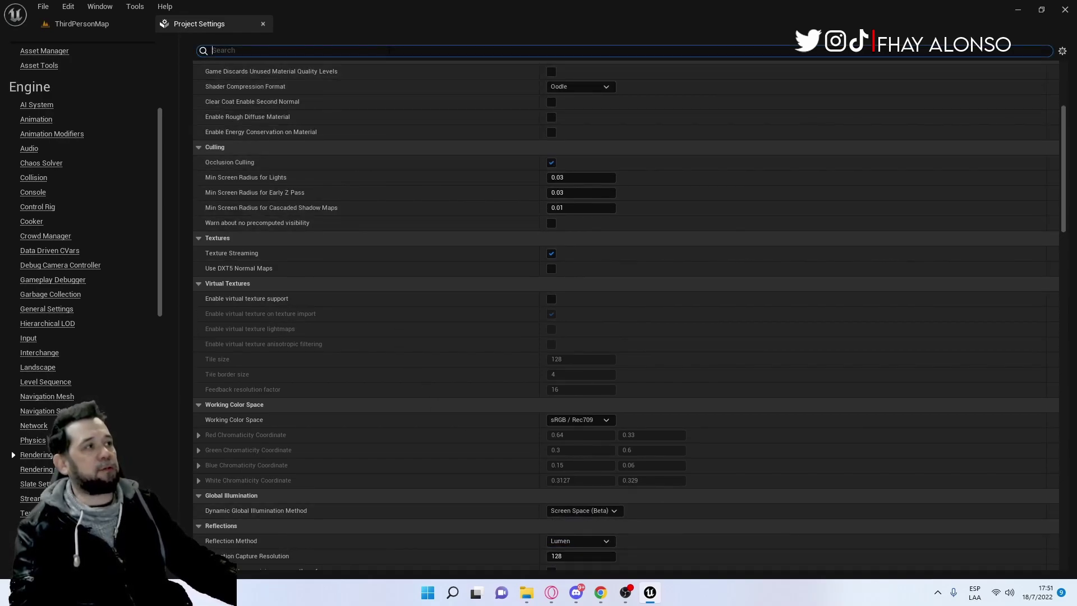
pyautogui.write('blu')
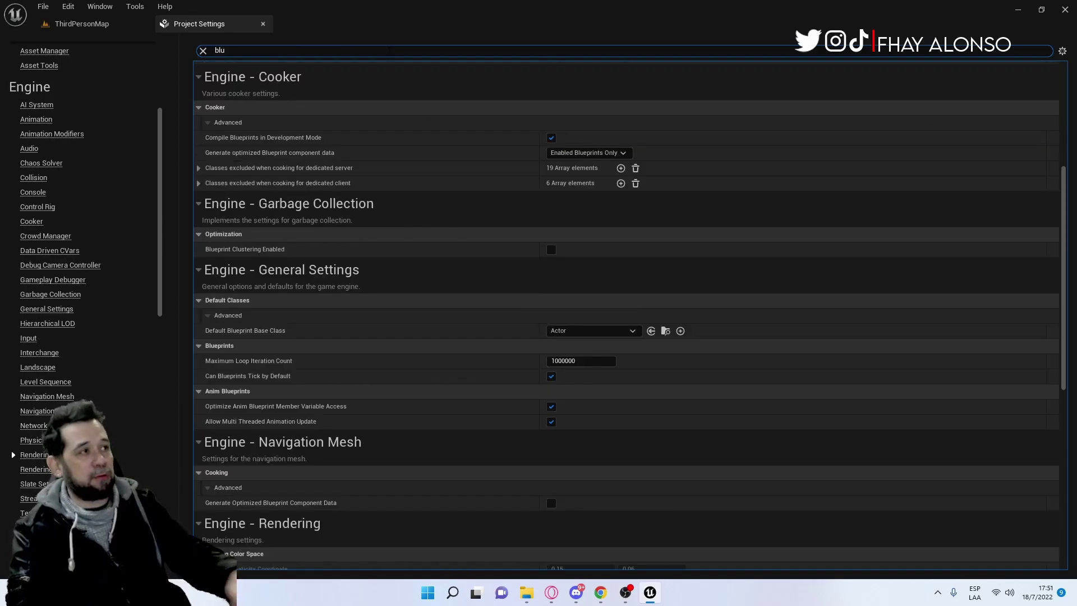
pyautogui.write('r')
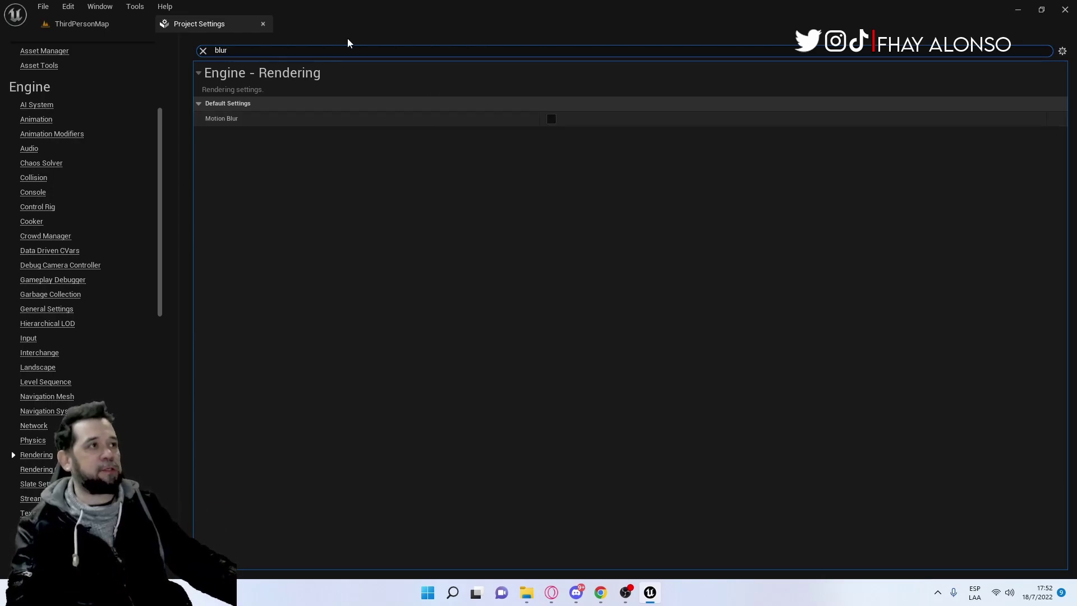
pyautogui.click(263, 25)
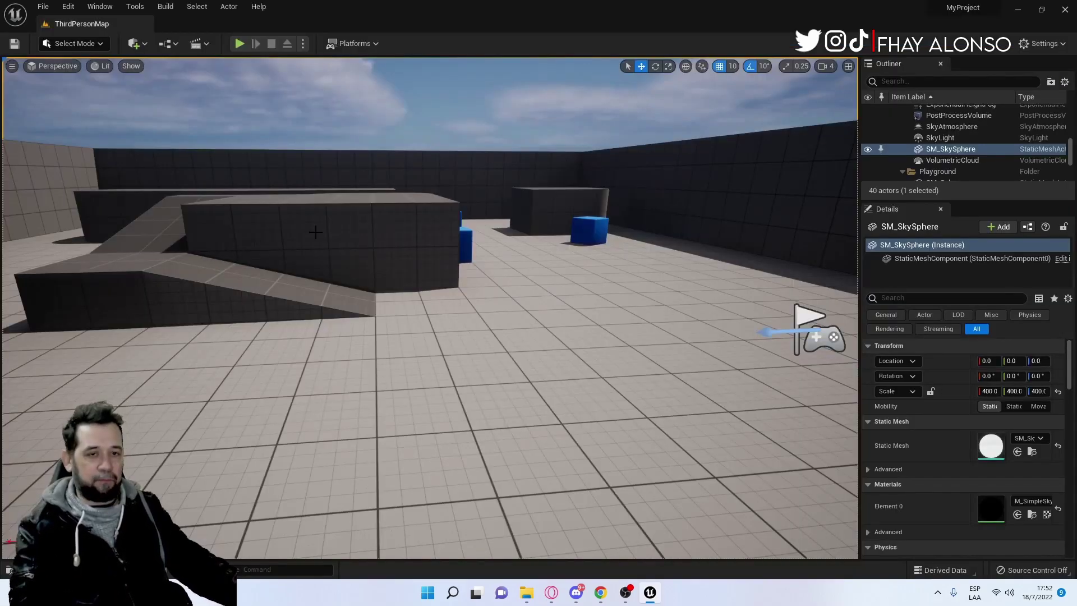
# - Fly toward the blue cubes and open the Content Drawer at the Mirror folder
pyautogui.moveTo(351, 224); pyautogui.dragTo(370, 222, button='right')
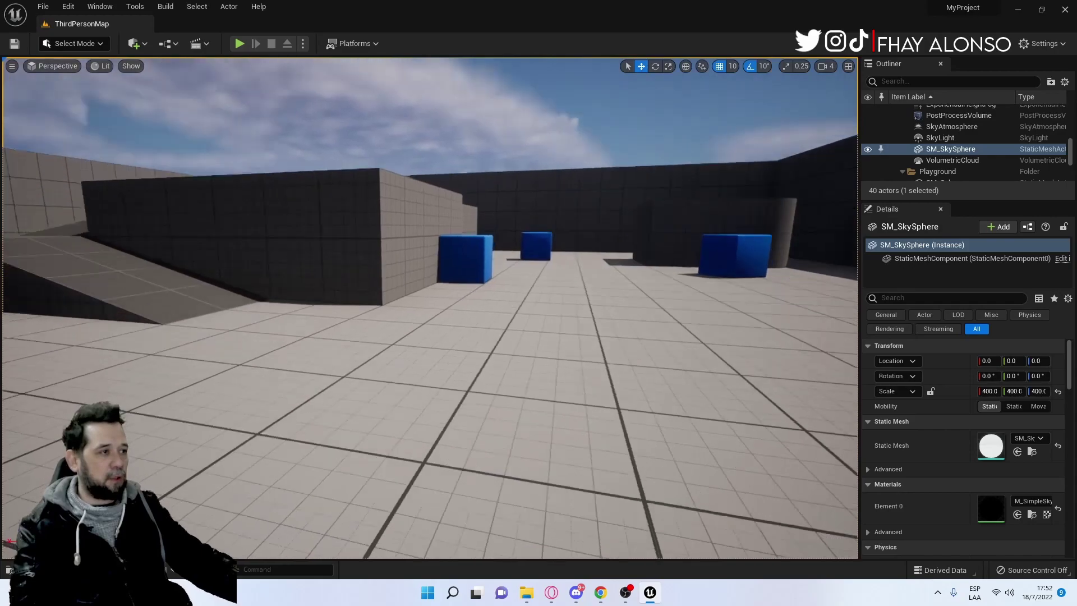
pyautogui.scroll(3, 203, 538)
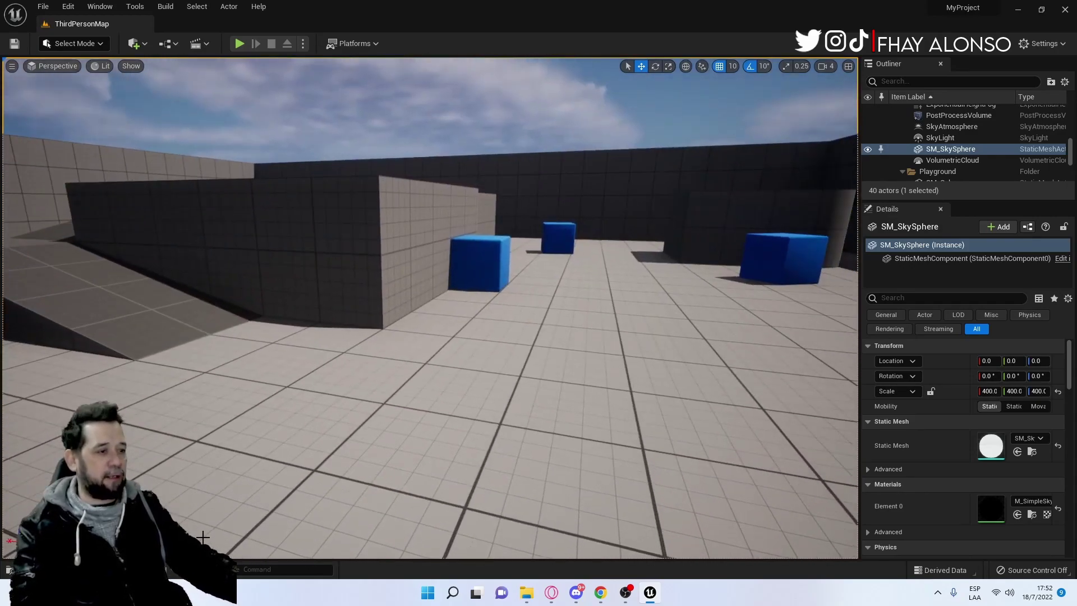
pyautogui.hotkey('ctrl', 'space')
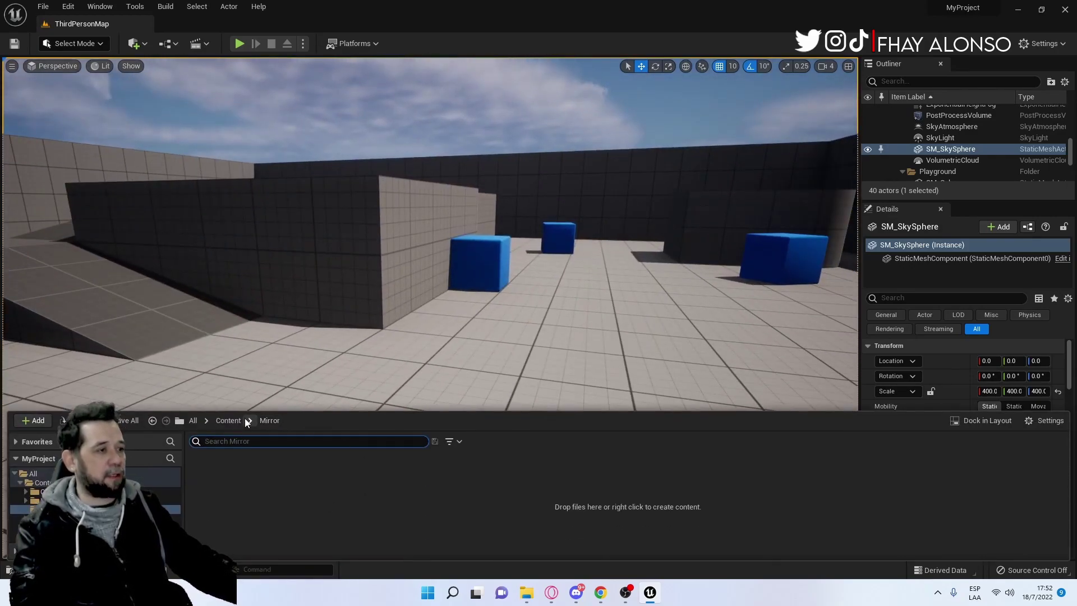
# - Create a material named Mirror_mat inside Mirror and open it in the Material Editor
pyautogui.click(228, 421)
pyautogui.doubleClick(308, 479)
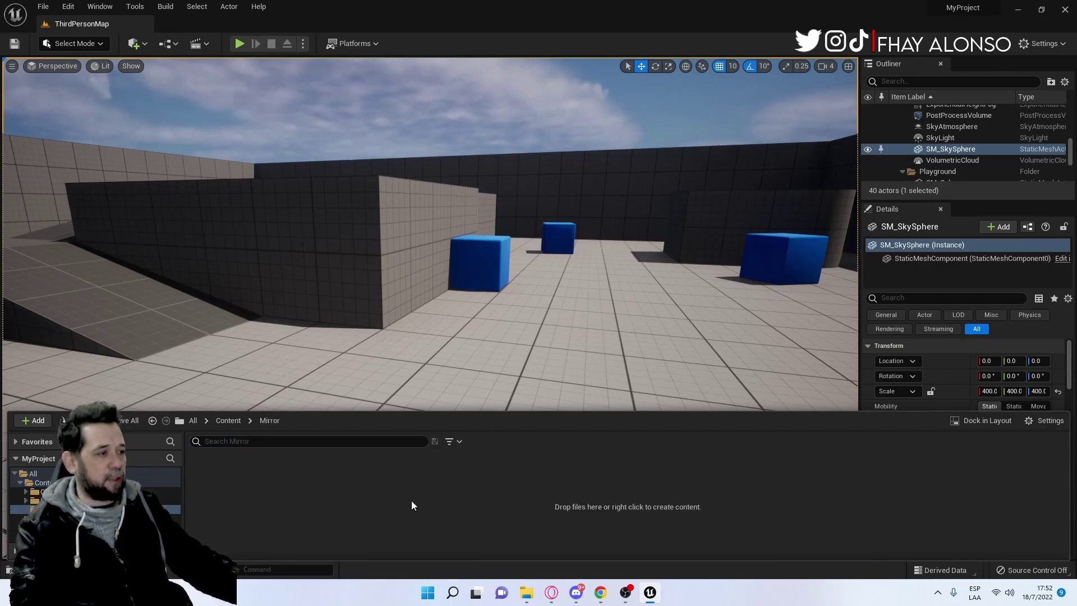
pyautogui.rightClick(342, 490)
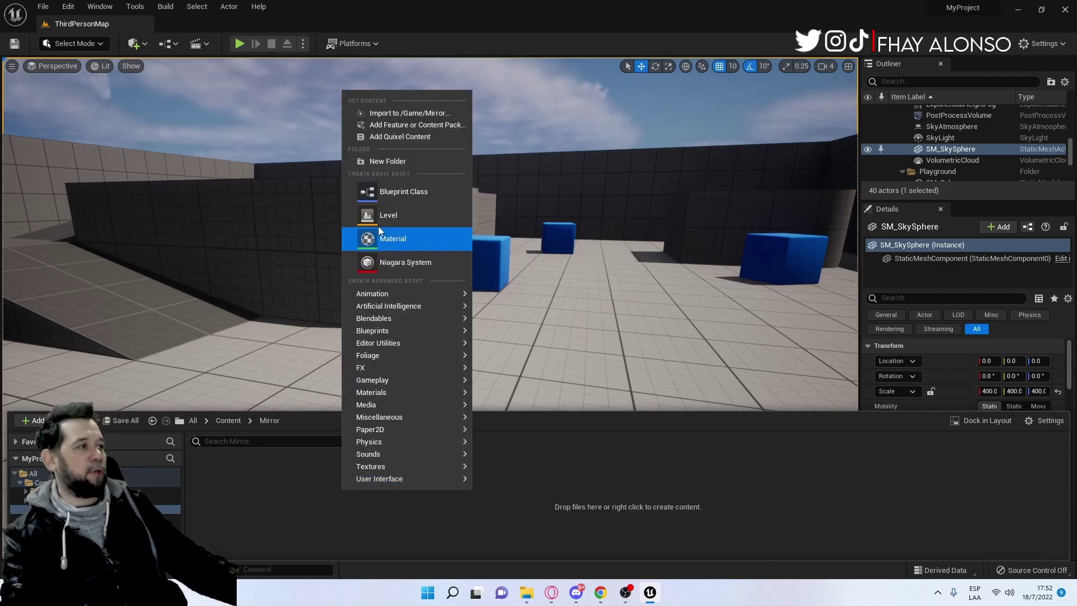
pyautogui.click(399, 240)
pyautogui.write('lirror_mat')
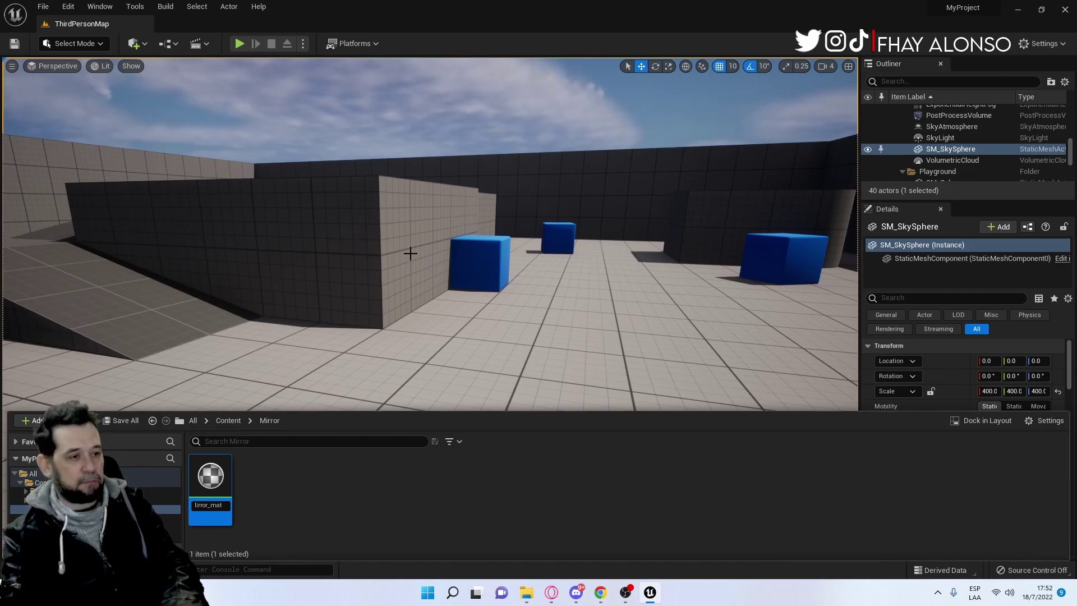
pyautogui.press('Return')
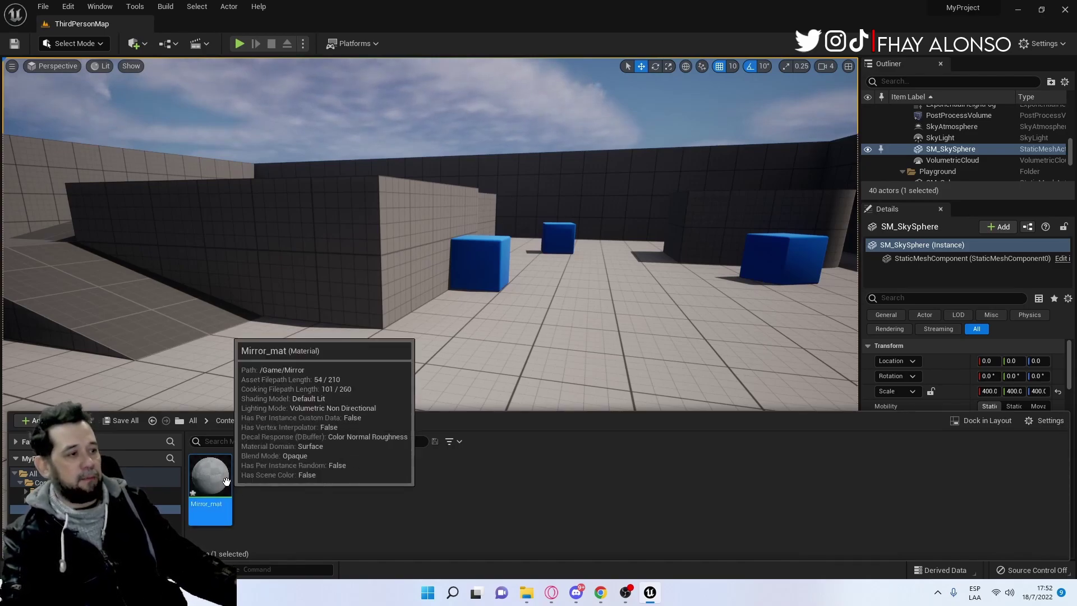
pyautogui.doubleClick(228, 482)
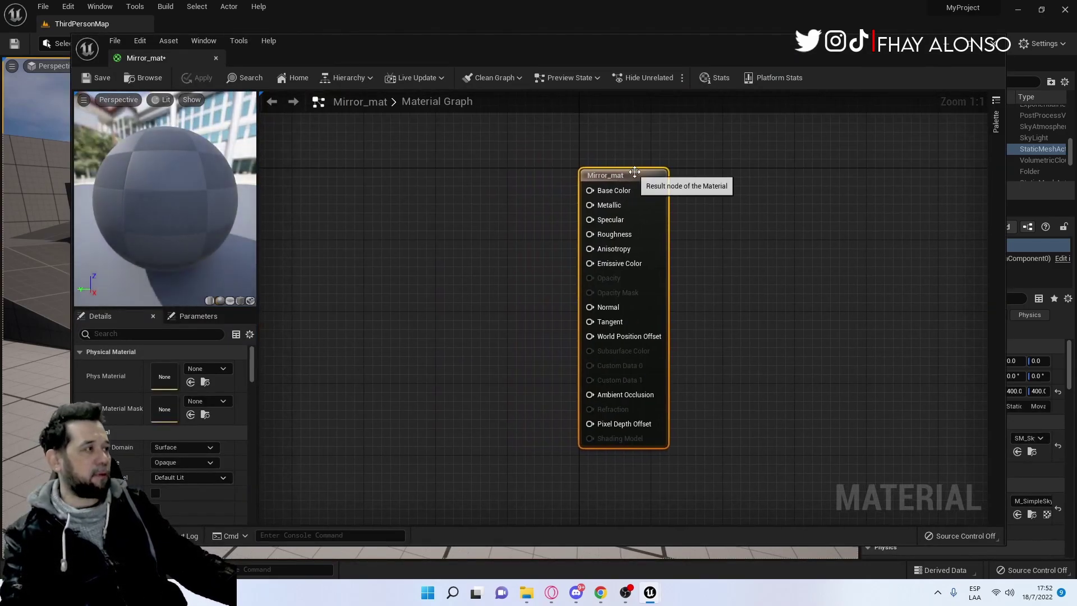
# - Dock the material editor beside ThirdPersonMap and add a Constant3Vector node
pyautogui.moveTo(641, 172); pyautogui.dragTo(659, 163)
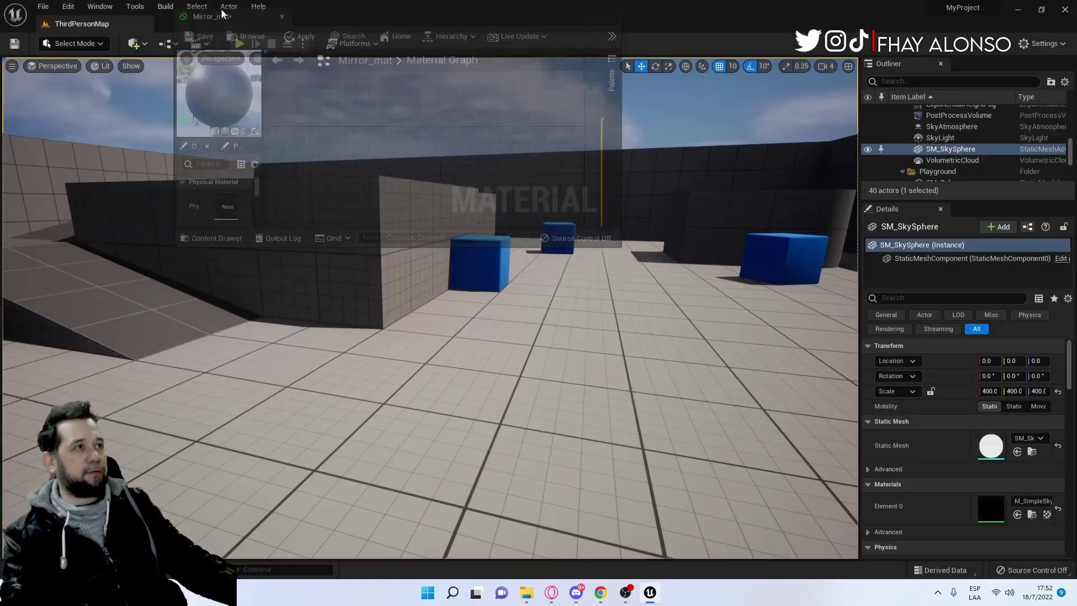
pyautogui.moveTo(182, 58); pyautogui.dragTo(198, 20)
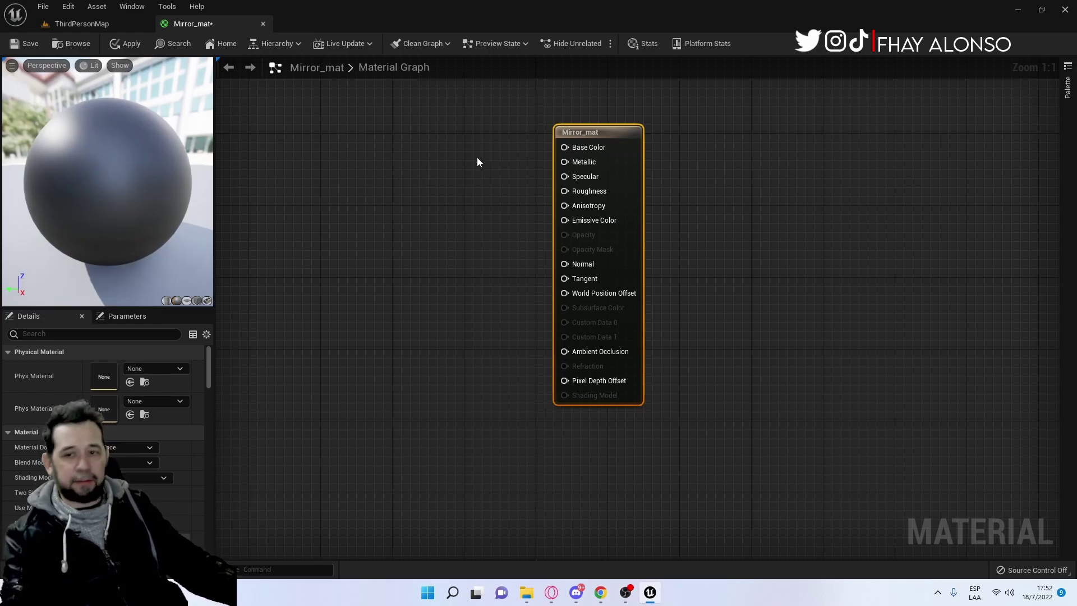
pyautogui.click(434, 152)
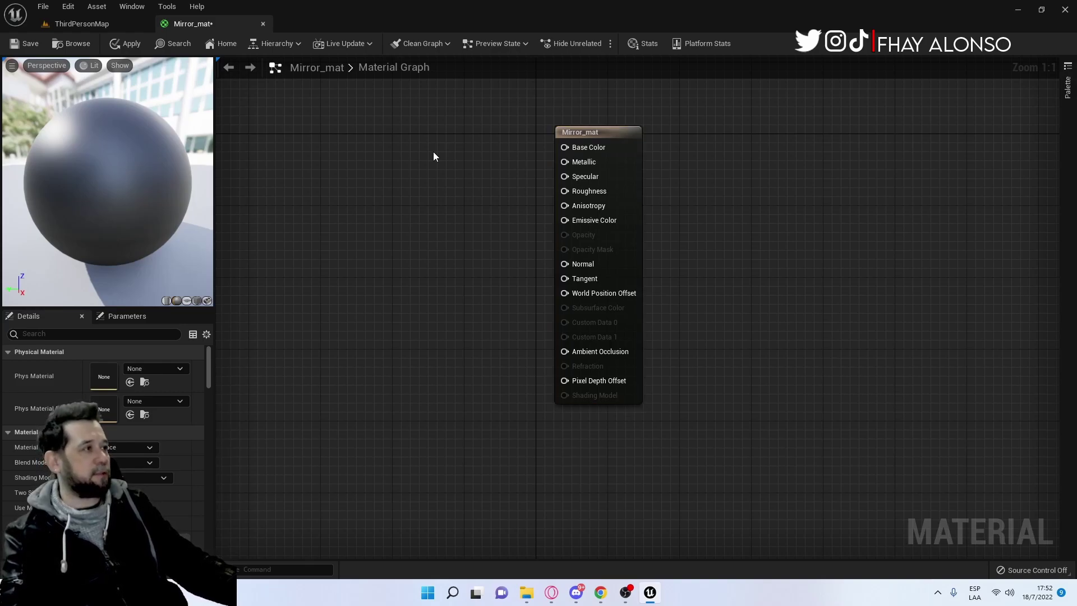
pyautogui.click(434, 157)
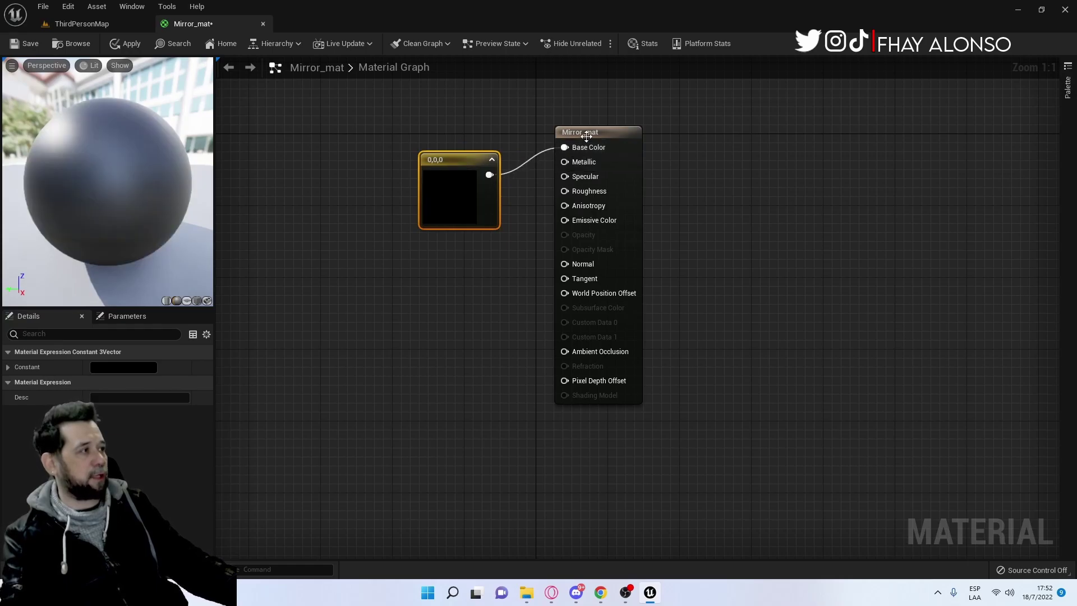
pyautogui.moveTo(587, 136); pyautogui.dragTo(614, 136)
# - Set the constant vector's R, G and B to 1 to make it white
pyautogui.click(460, 198)
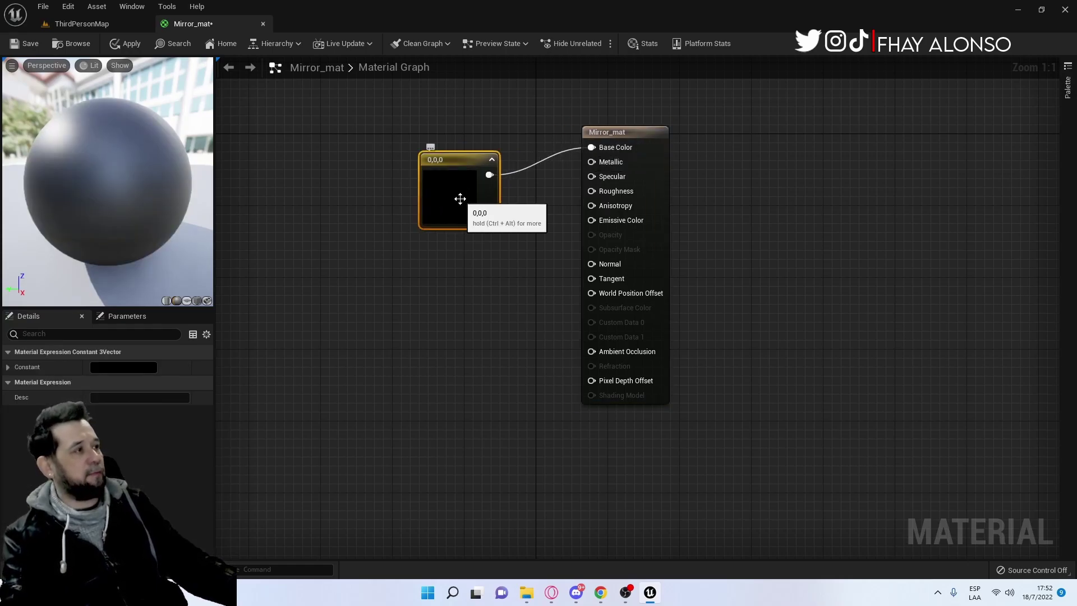
pyautogui.doubleClick(460, 199)
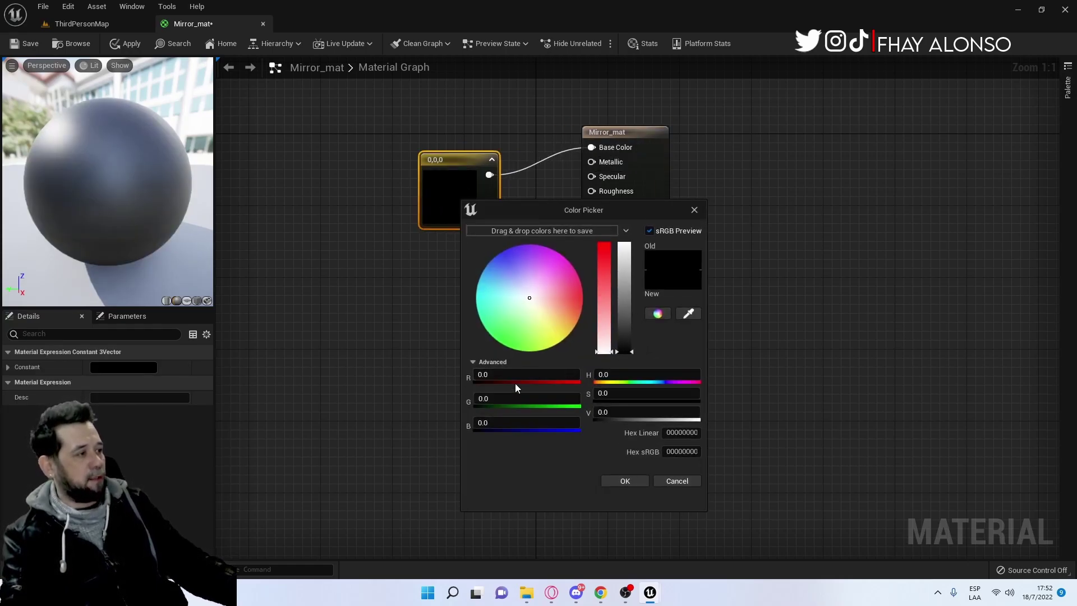
pyautogui.write('1')
pyautogui.press('Return')
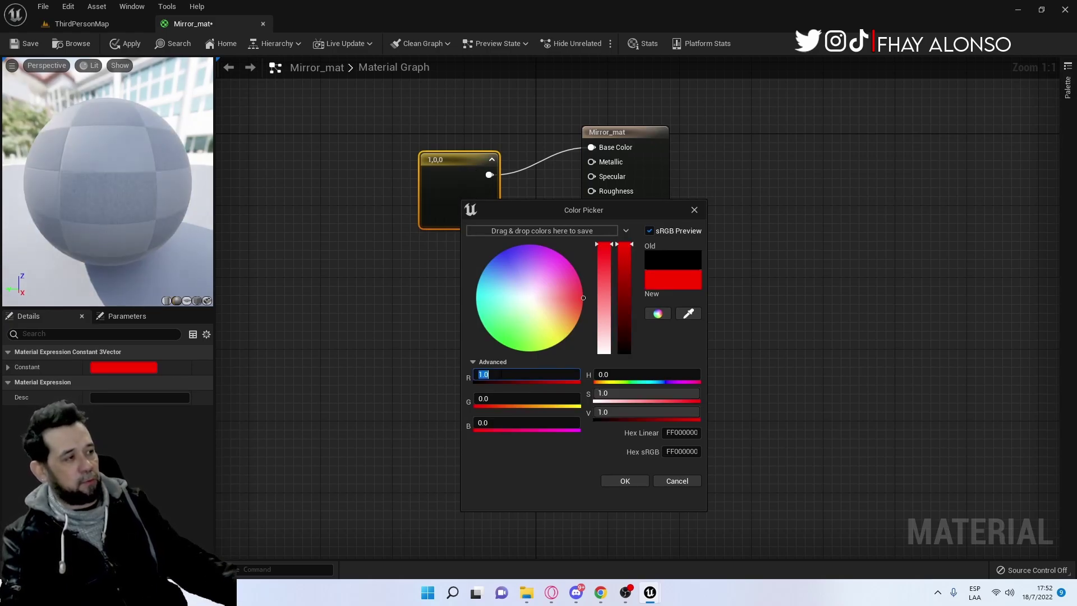
pyautogui.click(487, 400)
pyautogui.write('1')
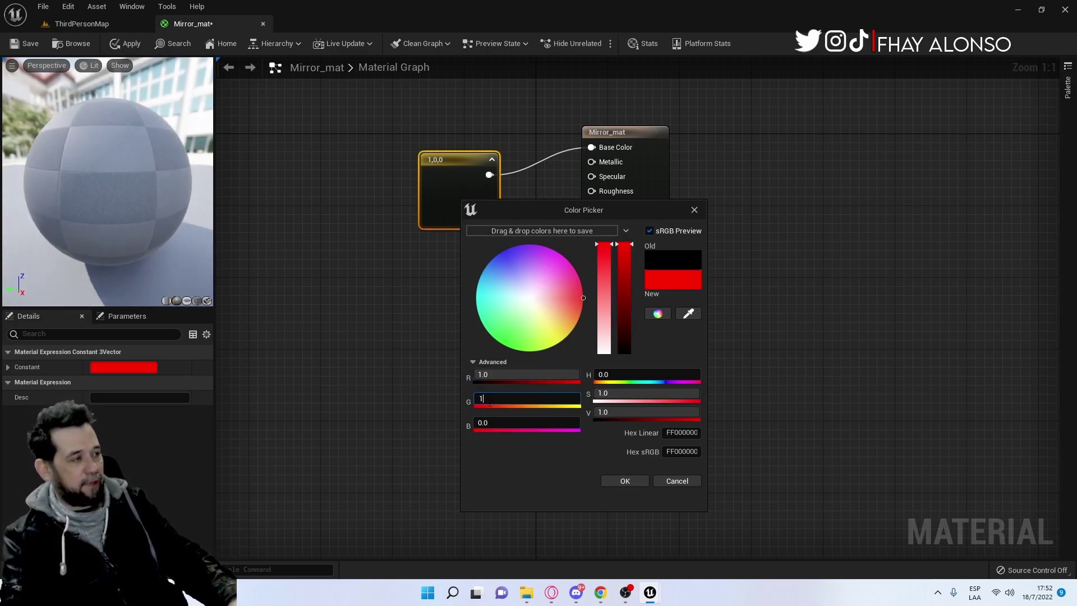
pyautogui.press('Return')
pyautogui.click(495, 424)
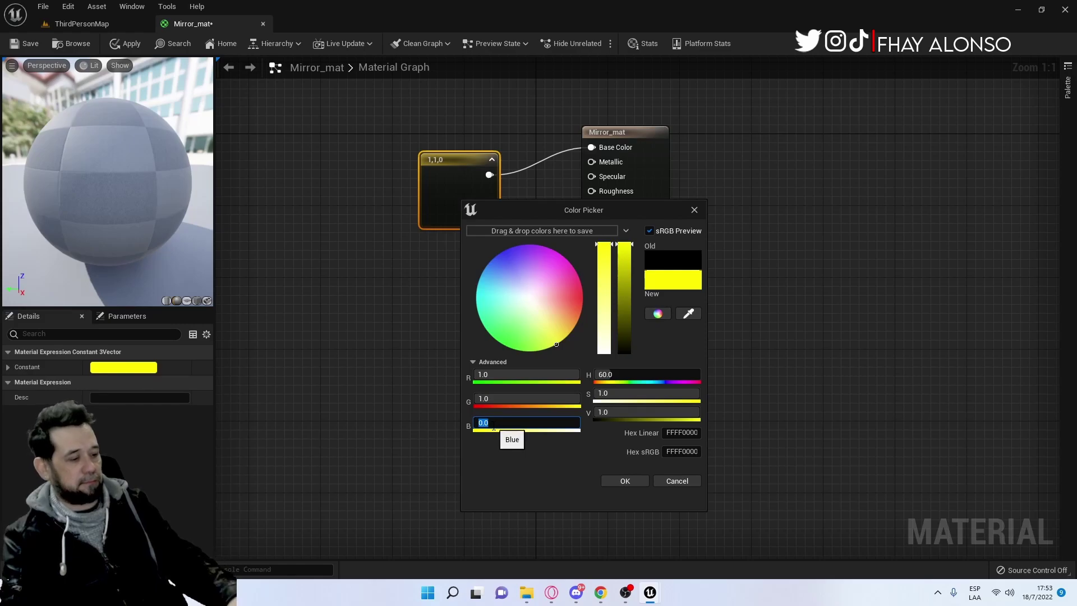
pyautogui.write('1')
pyautogui.press('Return')
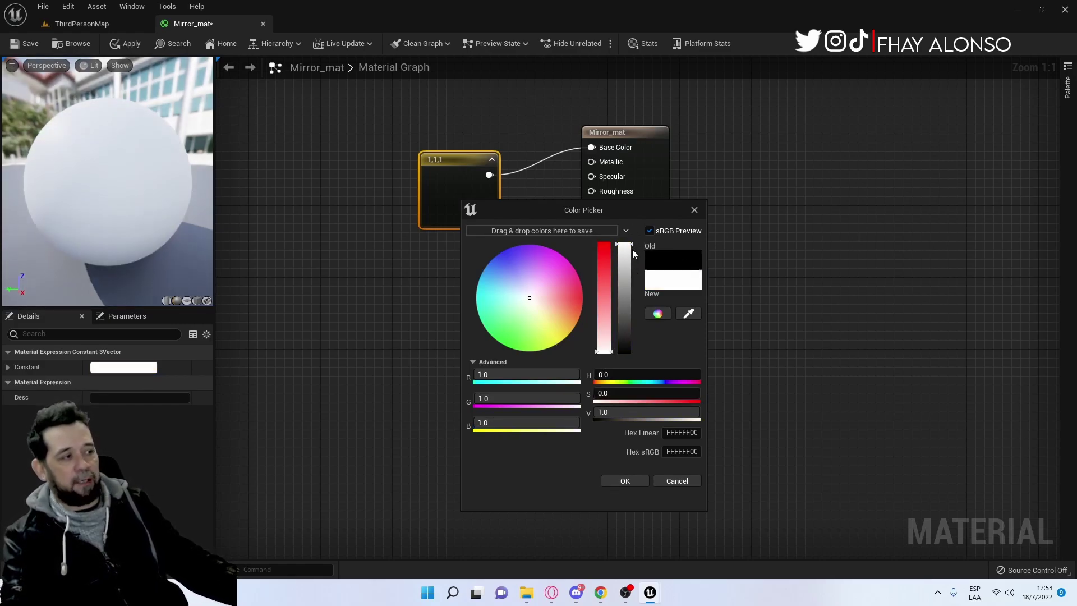
pyautogui.click(622, 482)
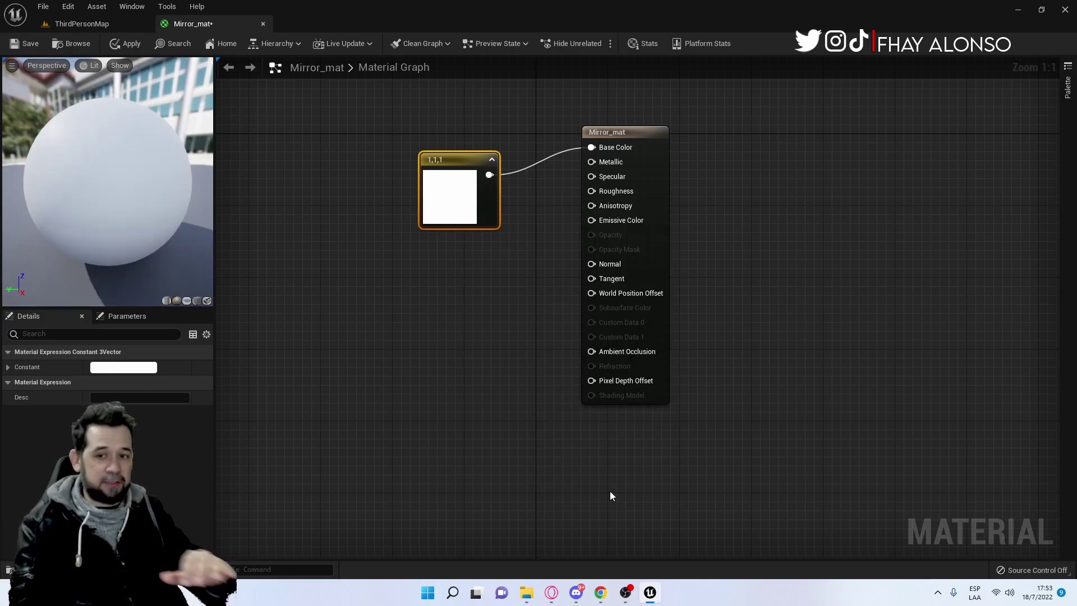
pyautogui.moveTo(458, 203); pyautogui.dragTo(458, 195)
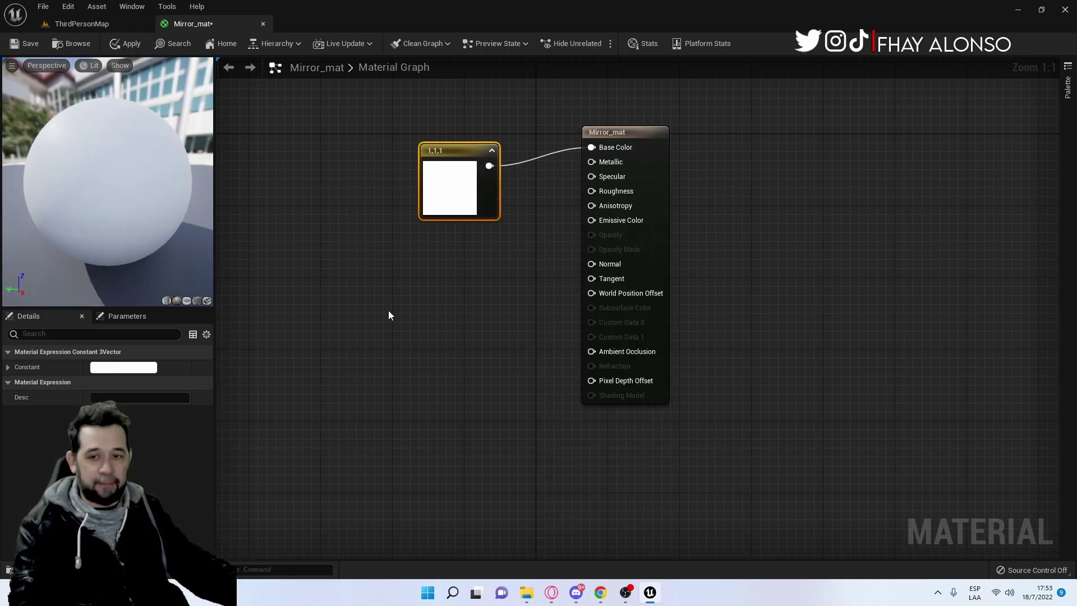
# - Add three scalar constant nodes and stack them in a column
pyautogui.click(443, 264)
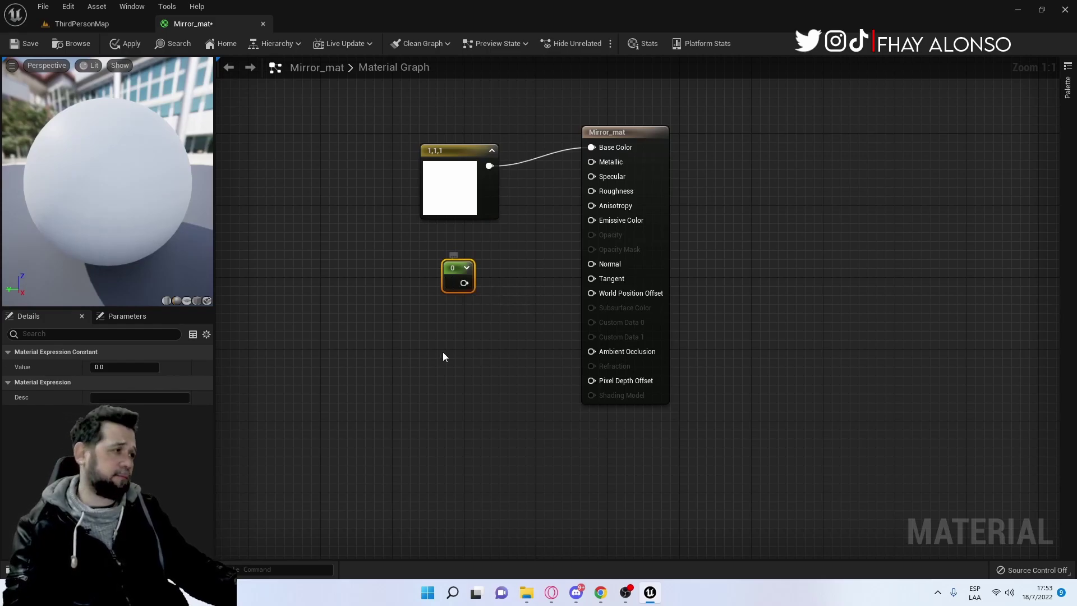
pyautogui.click(437, 371)
pyautogui.click(426, 406)
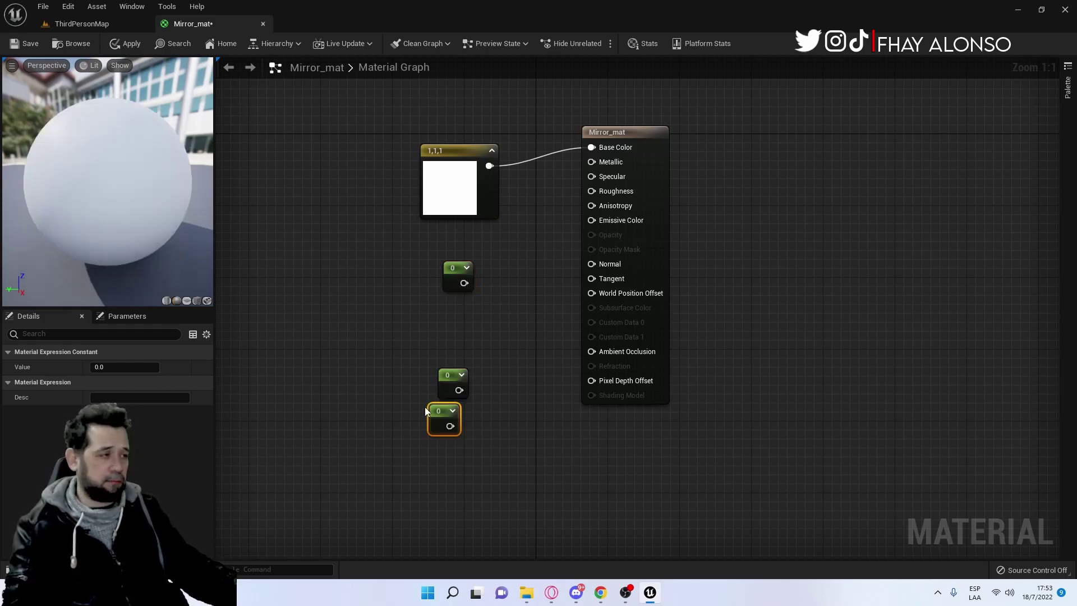
pyautogui.moveTo(439, 379); pyautogui.dragTo(439, 326)
pyautogui.moveTo(461, 273); pyautogui.dragTo(466, 254)
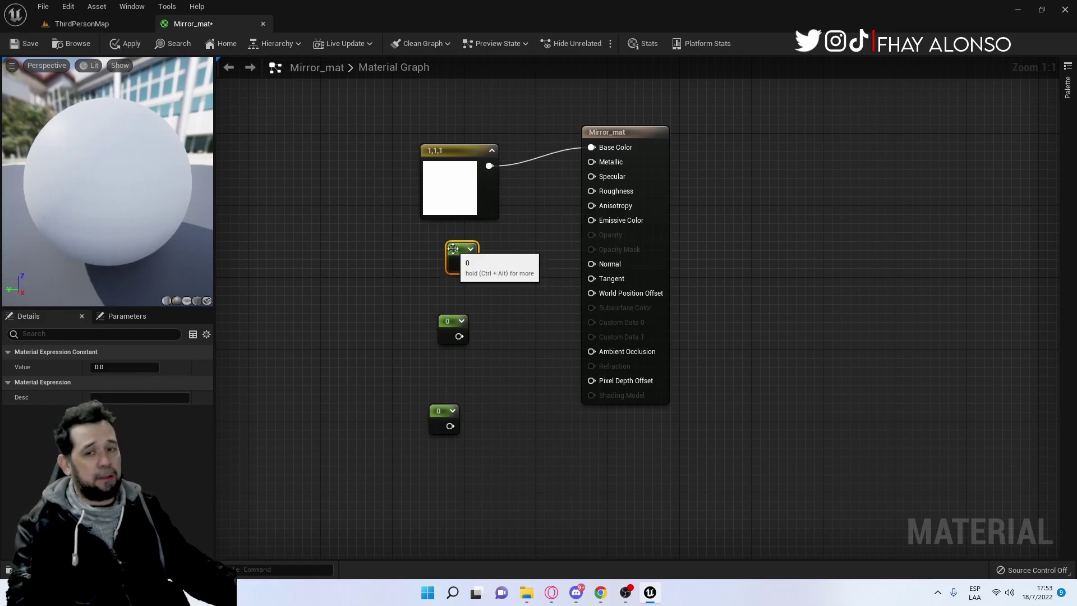
pyautogui.moveTo(452, 320); pyautogui.dragTo(462, 303)
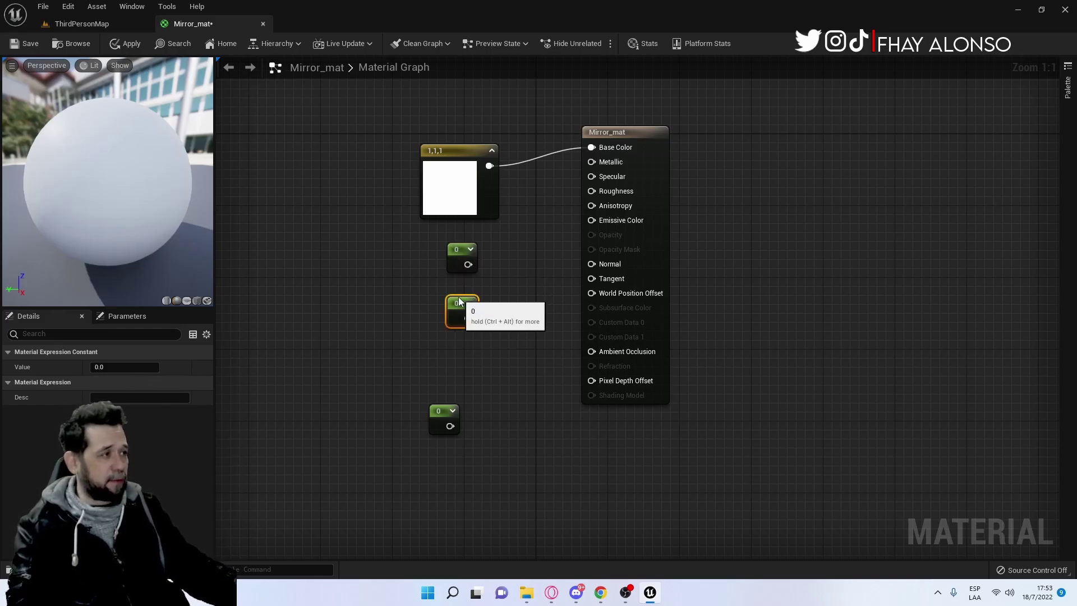
pyautogui.moveTo(435, 425); pyautogui.dragTo(453, 361)
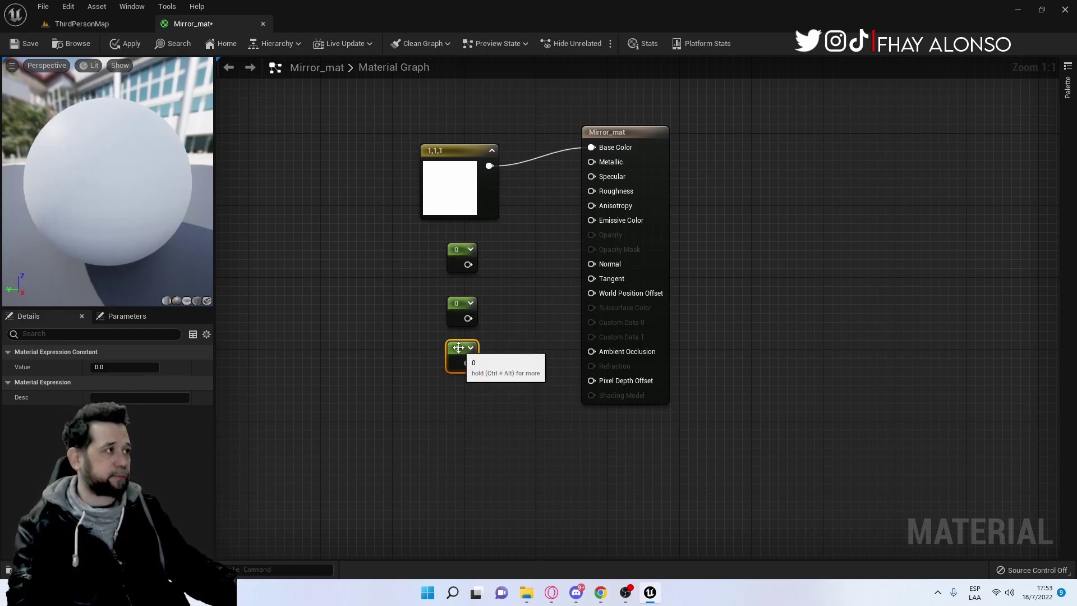
# - Wire the top constant into Metallic and set its value to 1
pyautogui.moveTo(468, 265); pyautogui.dragTo(592, 163)
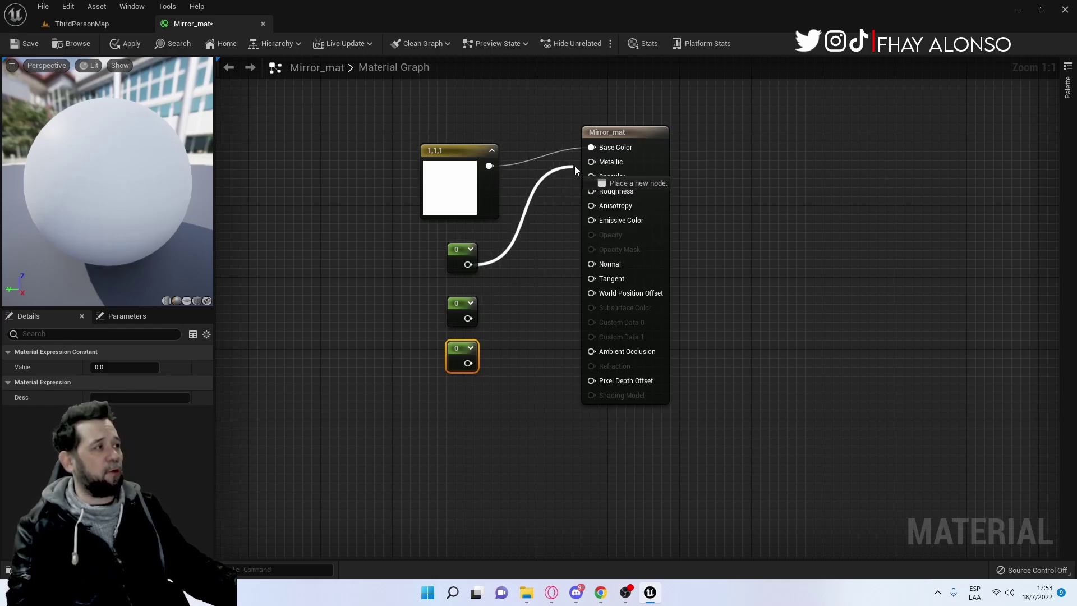
pyautogui.click(459, 257)
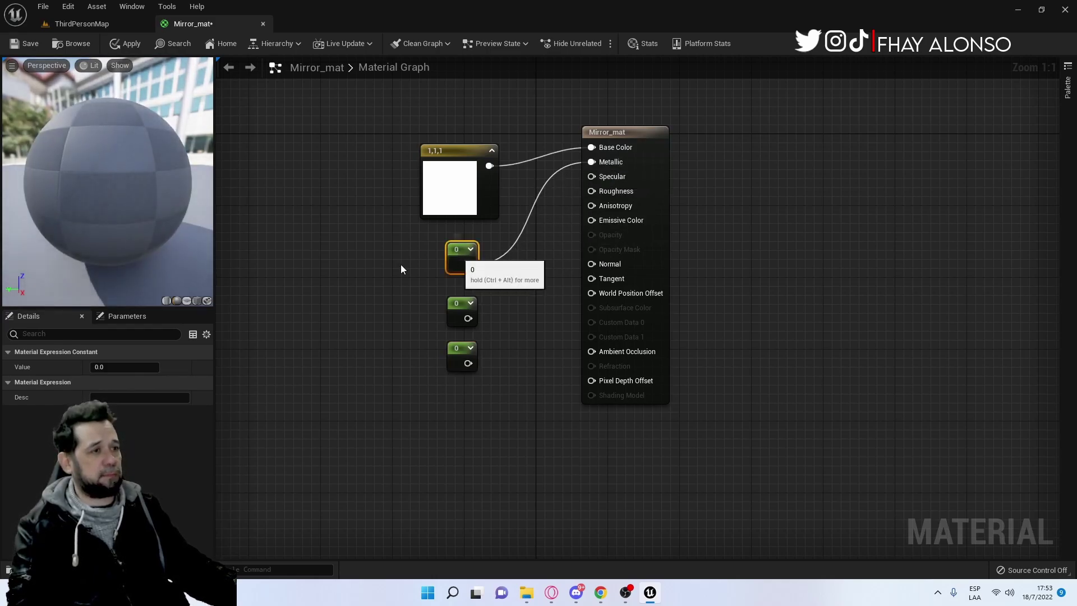
pyautogui.click(109, 367)
pyautogui.write('1')
pyautogui.press('Return')
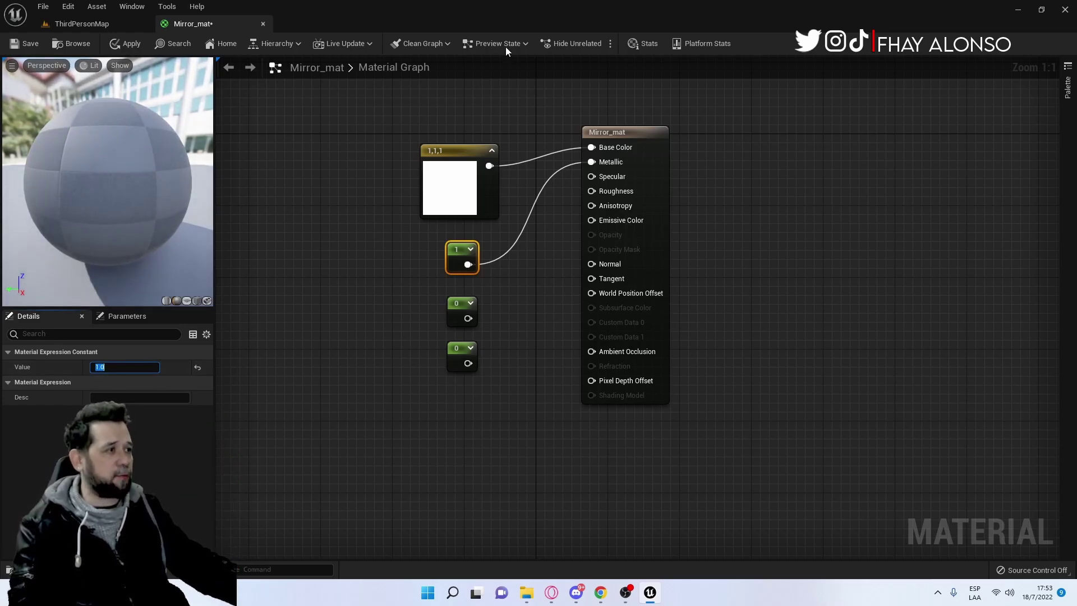
pyautogui.click(332, 291)
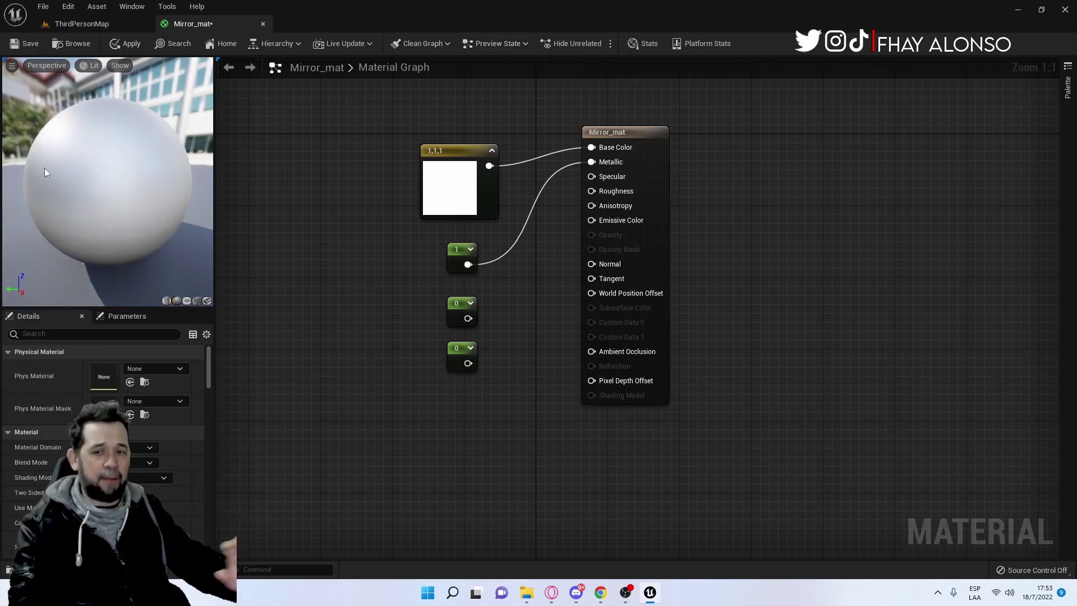
# - Tidy the nodes and wire the spare constant into Specular with value 1
pyautogui.moveTo(466, 169); pyautogui.dragTo(457, 140)
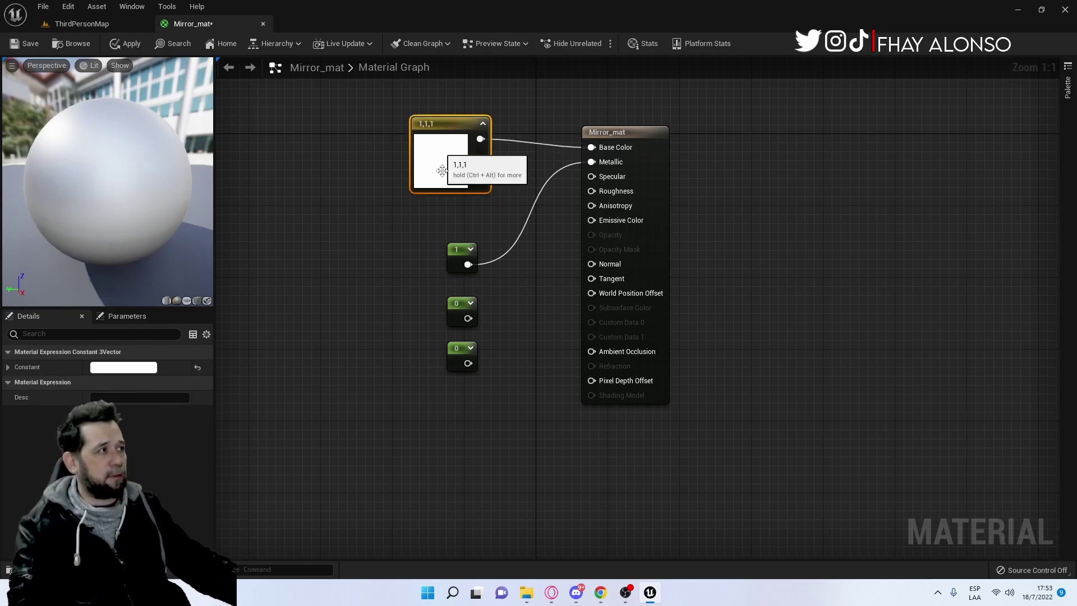
pyautogui.moveTo(454, 251); pyautogui.dragTo(453, 233)
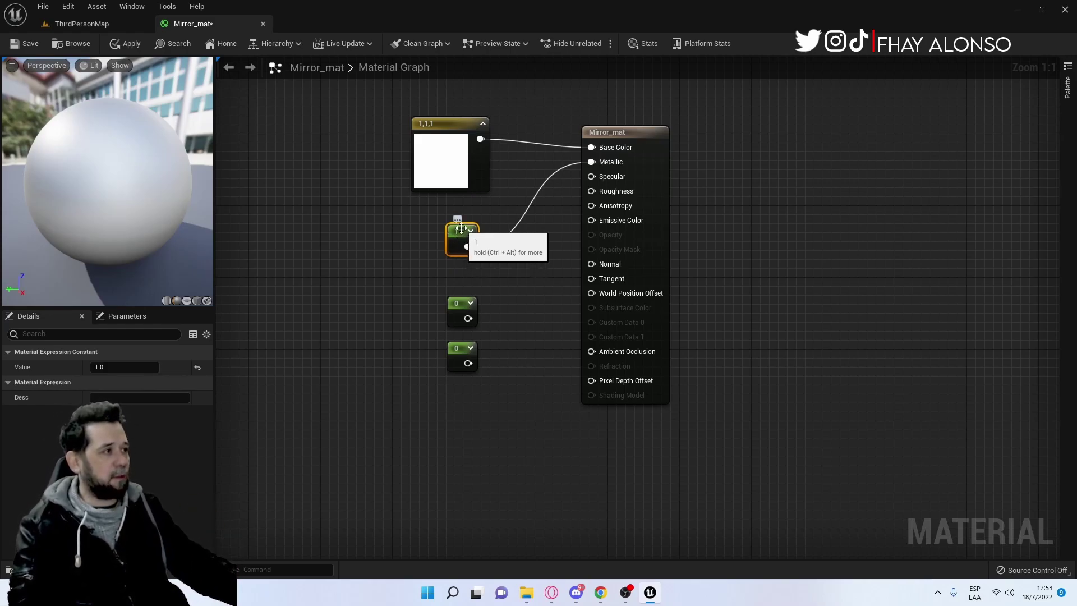
pyautogui.moveTo(453, 233); pyautogui.dragTo(462, 234)
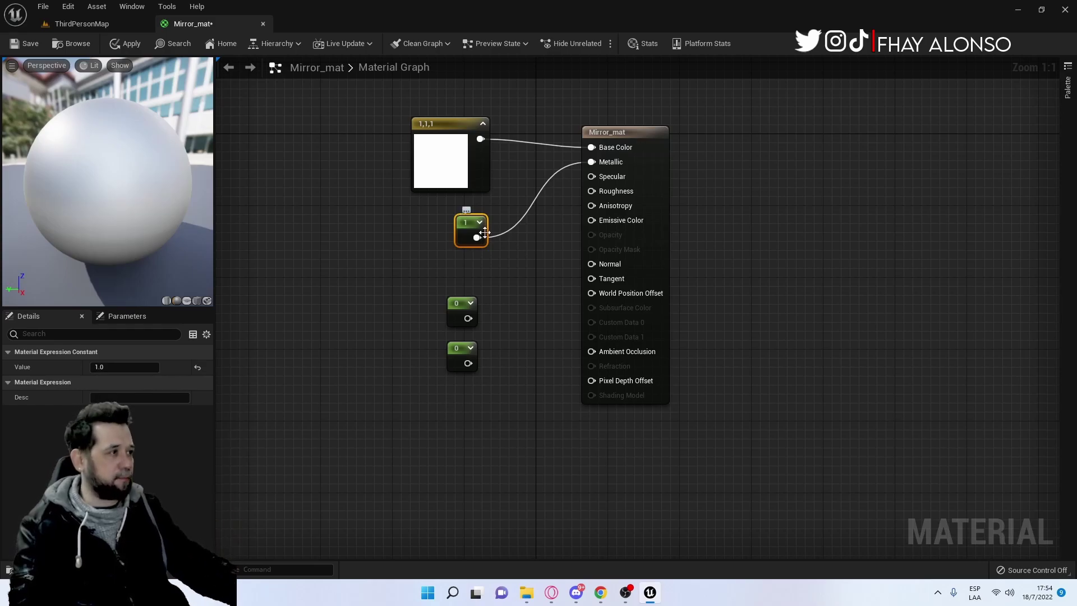
pyautogui.moveTo(458, 297); pyautogui.dragTo(459, 288)
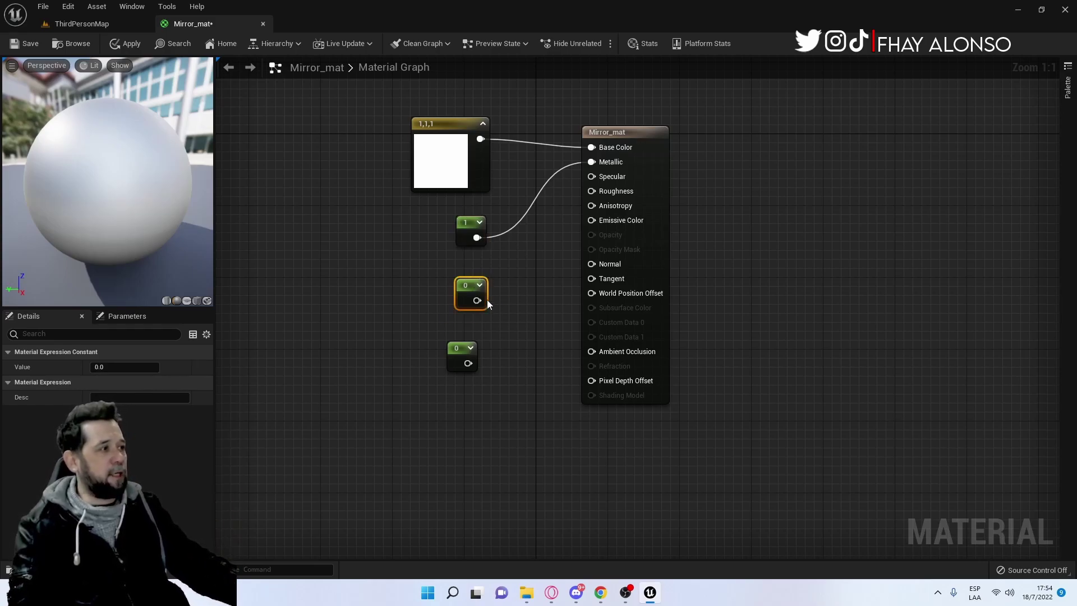
pyautogui.moveTo(478, 301); pyautogui.dragTo(592, 176)
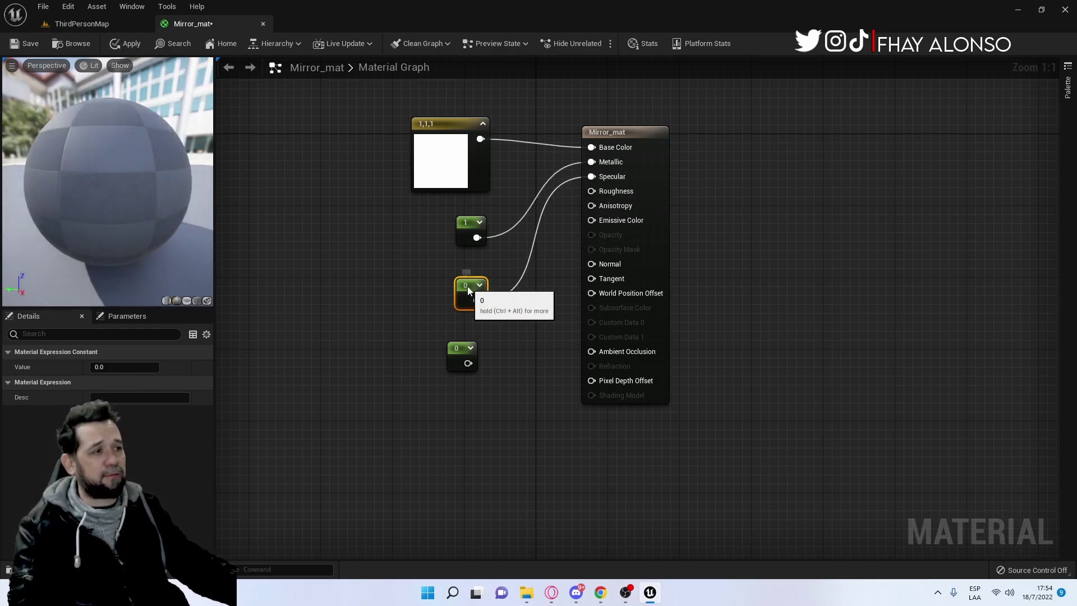
pyautogui.click(93, 368)
pyautogui.write('1')
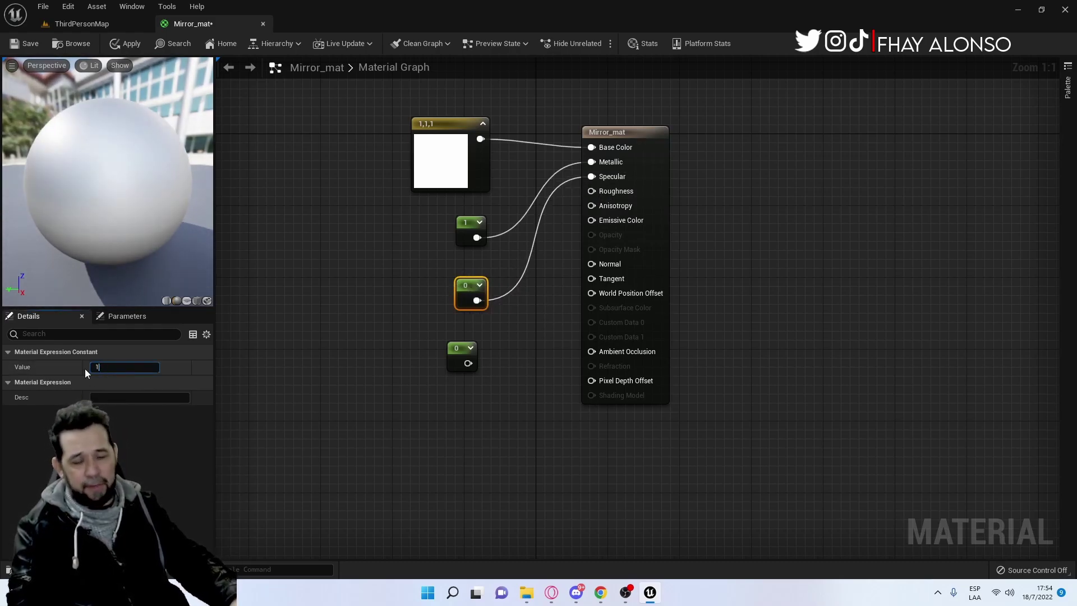
pyautogui.press('Return')
pyautogui.click(448, 340)
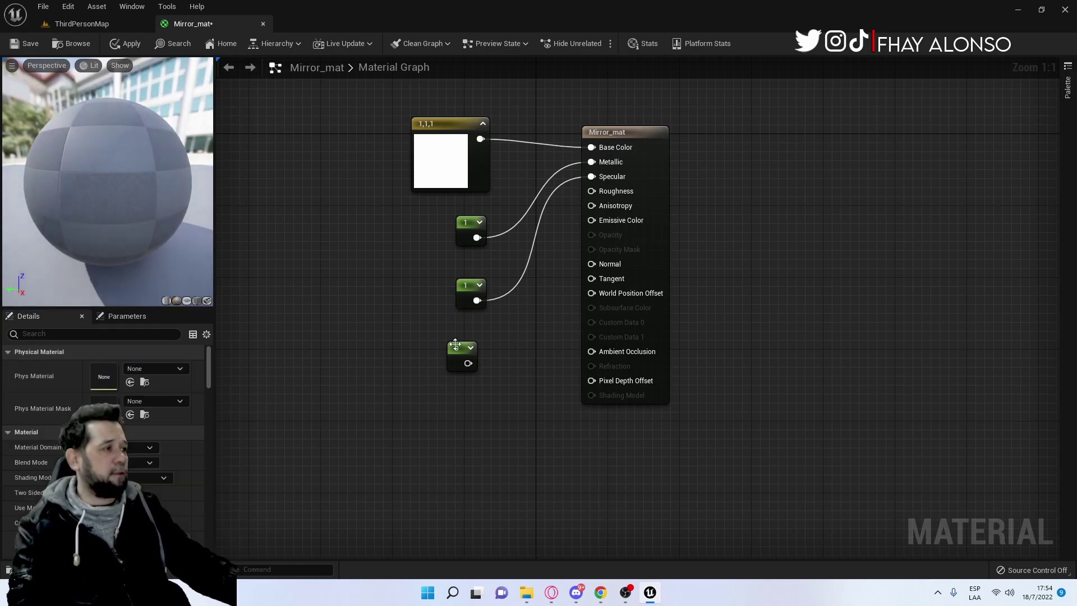
# - Connect the 0 constant to Roughness and save Mirror_mat
pyautogui.click(455, 344)
pyautogui.moveTo(468, 363); pyautogui.dragTo(592, 194)
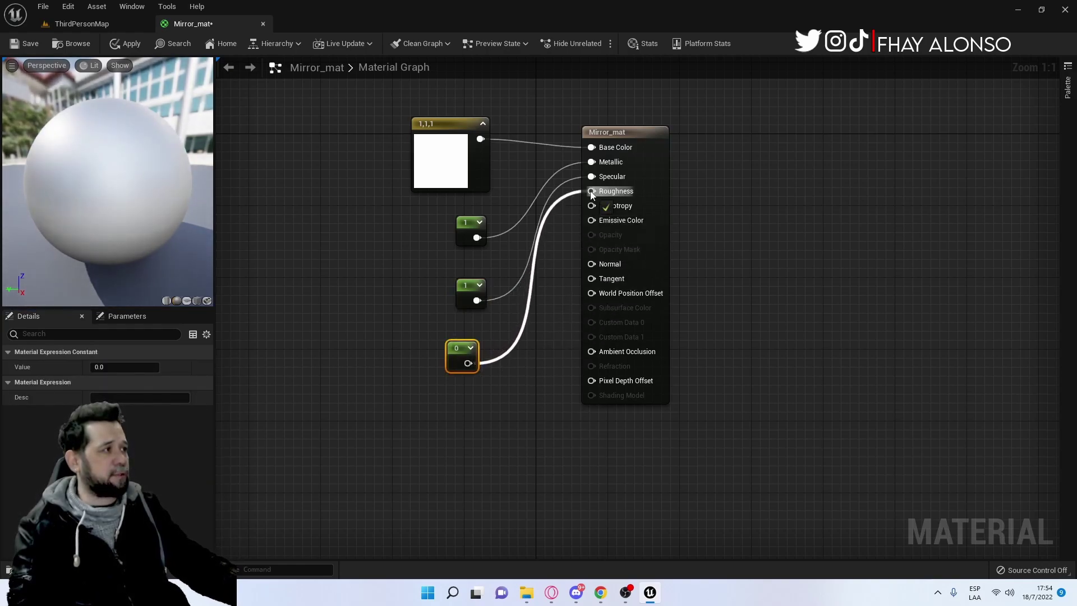
pyautogui.moveTo(460, 349)
pyautogui.mouseDown()
pyautogui.moveTo(479, 323)
pyautogui.moveTo(479, 340)
pyautogui.mouseUp()
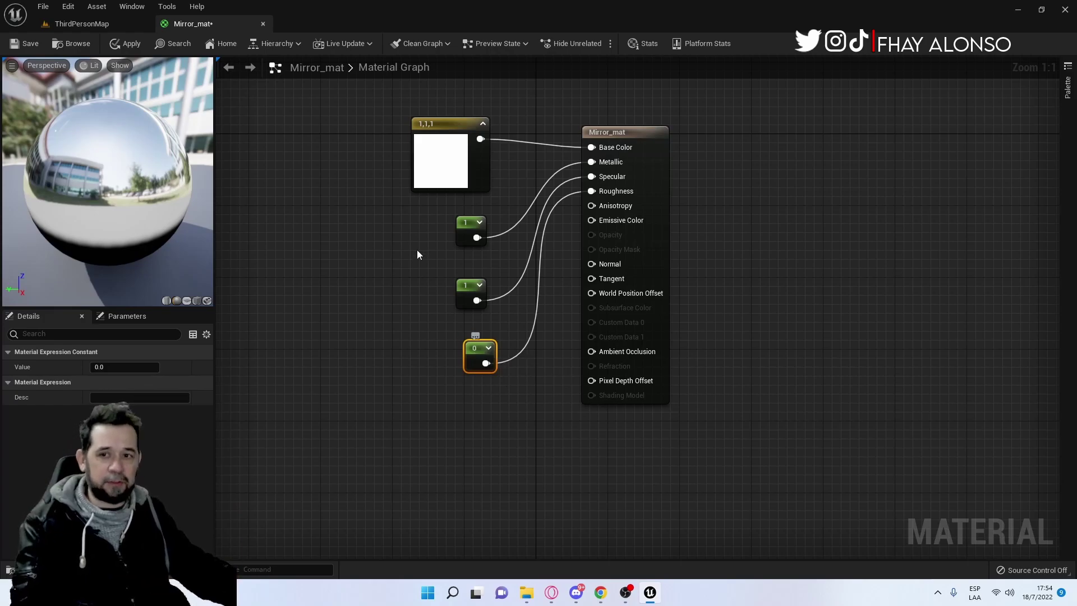
pyautogui.click(30, 45)
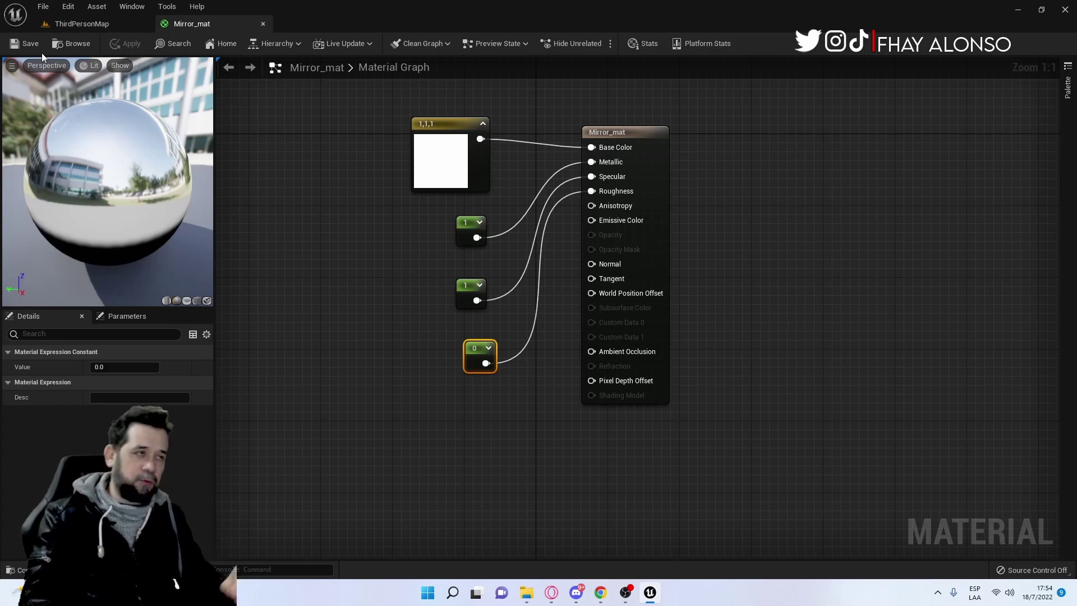
# - Switch to the ThirdPersonMap level, then return to the Mirror_mat graph
pyautogui.click(97, 7)
pyautogui.click(79, 23)
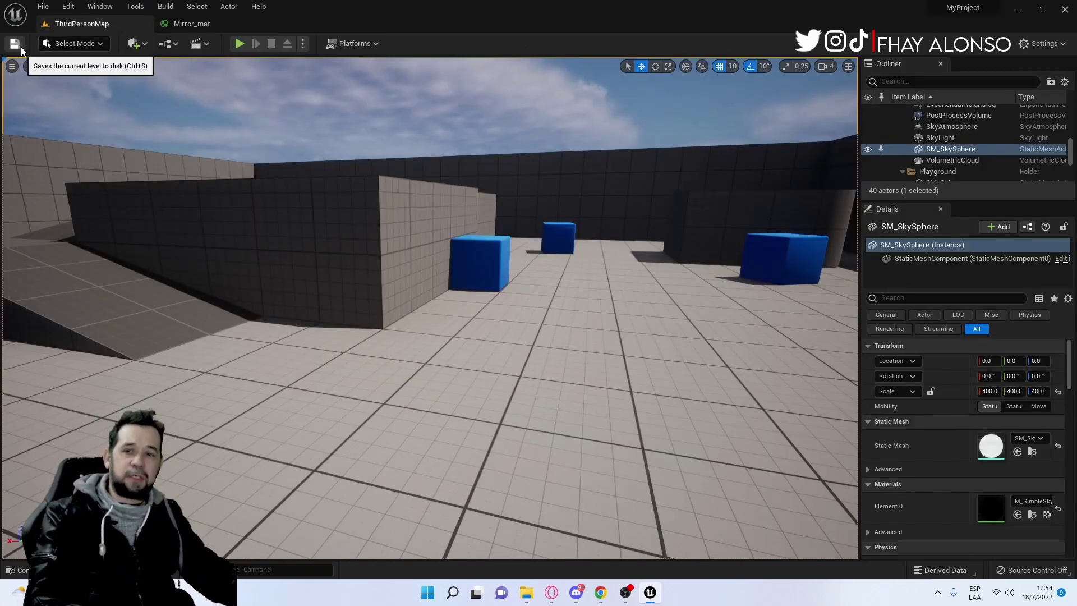
pyautogui.click(196, 25)
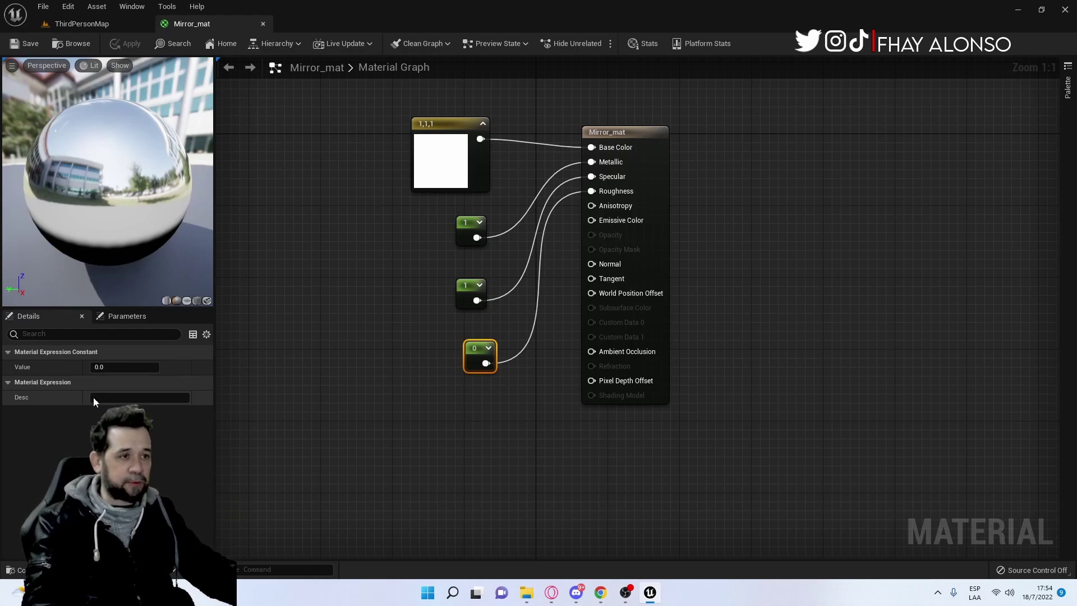
# - Search the material Details for 'planar' and enable Planar Reflections
pyautogui.click(283, 270)
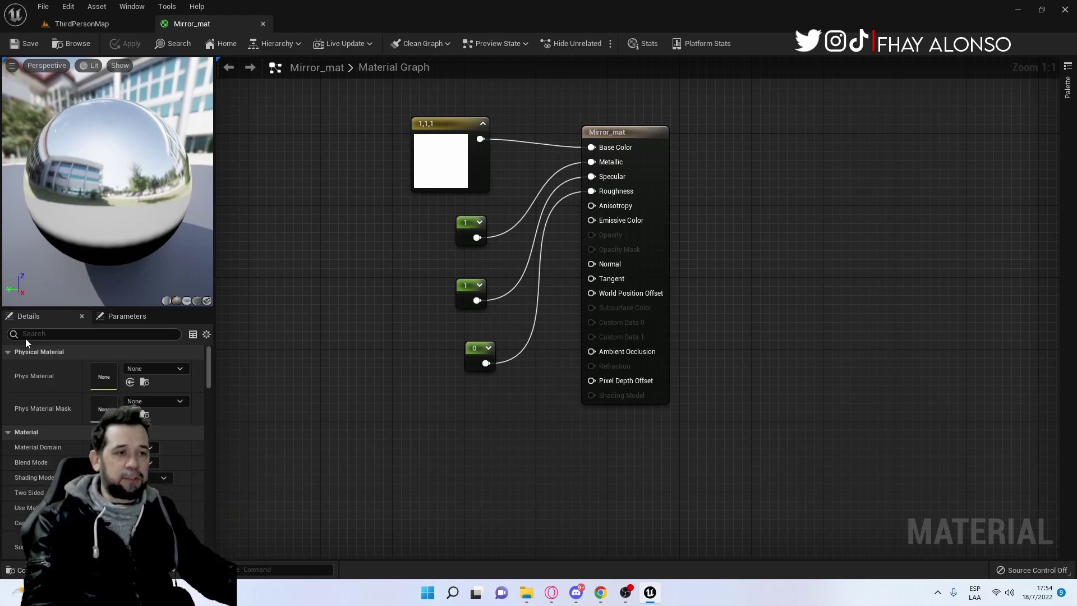
pyautogui.click(84, 334)
pyautogui.write('plan')
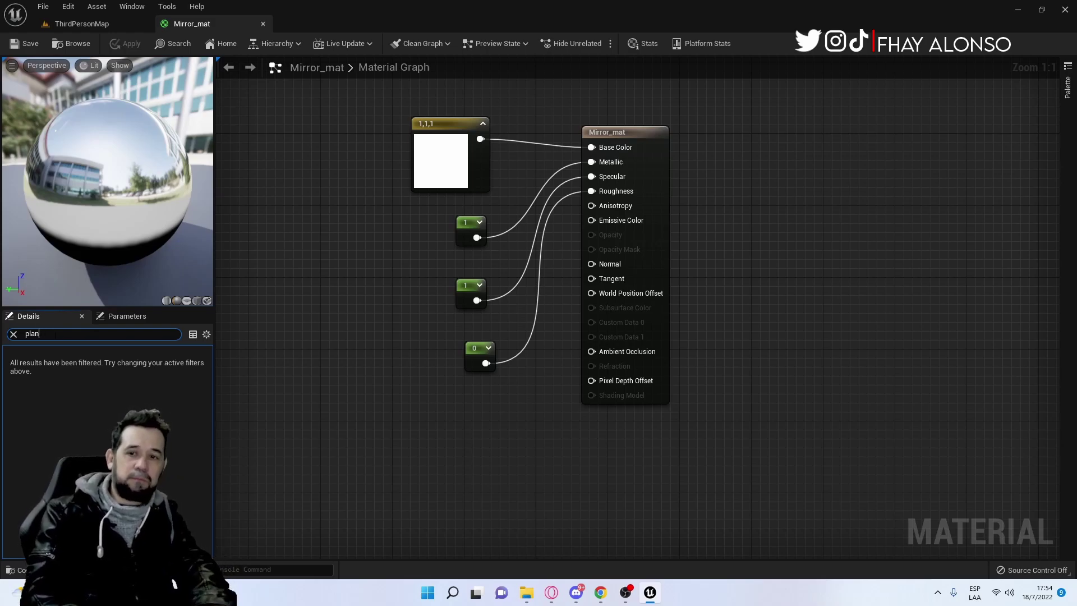
pyautogui.write('a')
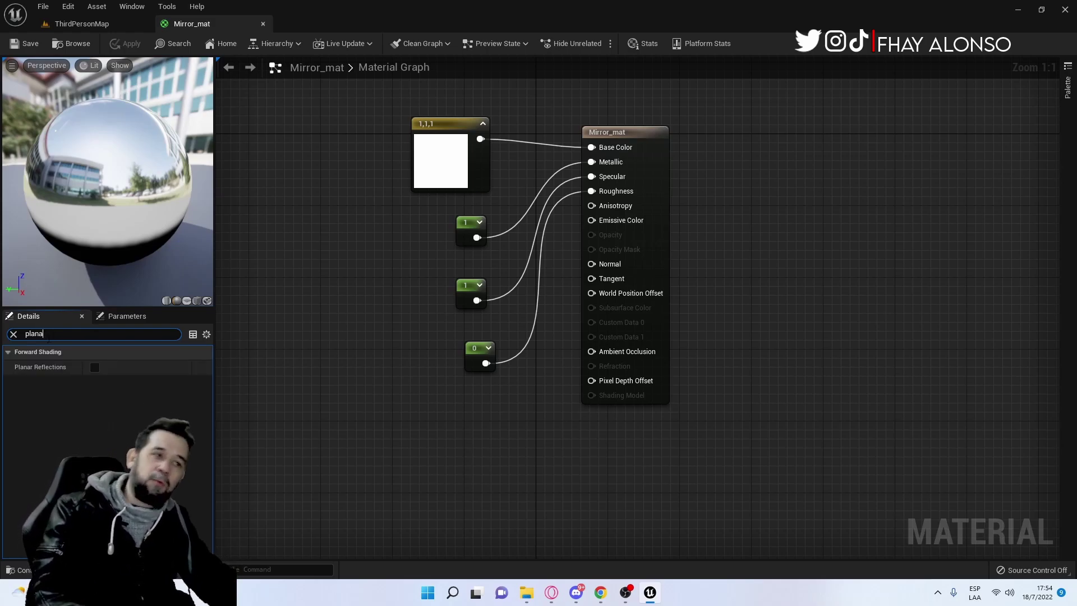
pyautogui.click(94, 368)
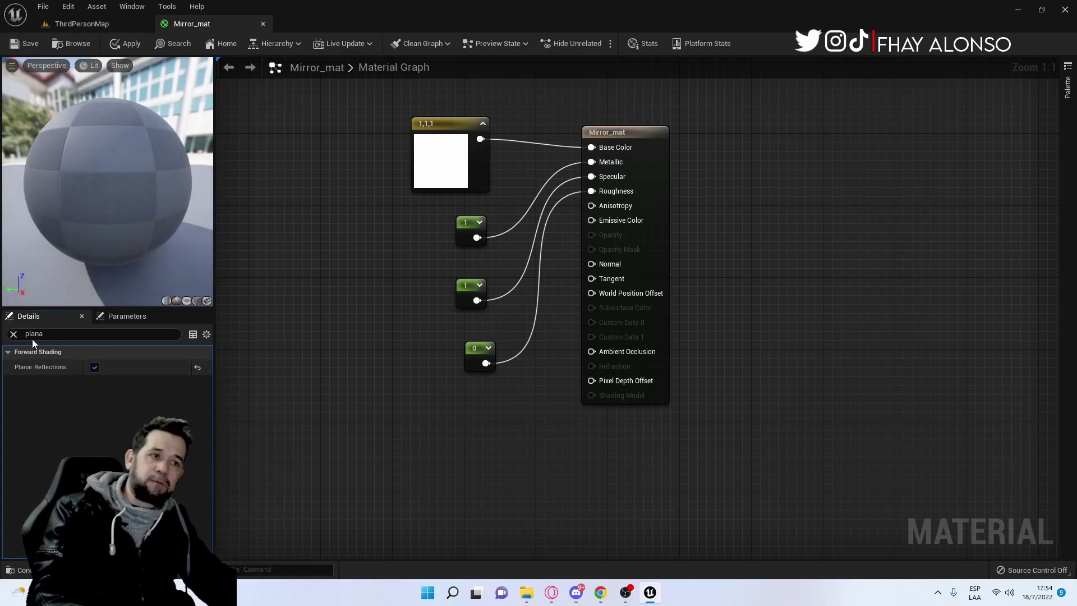
pyautogui.click(14, 333)
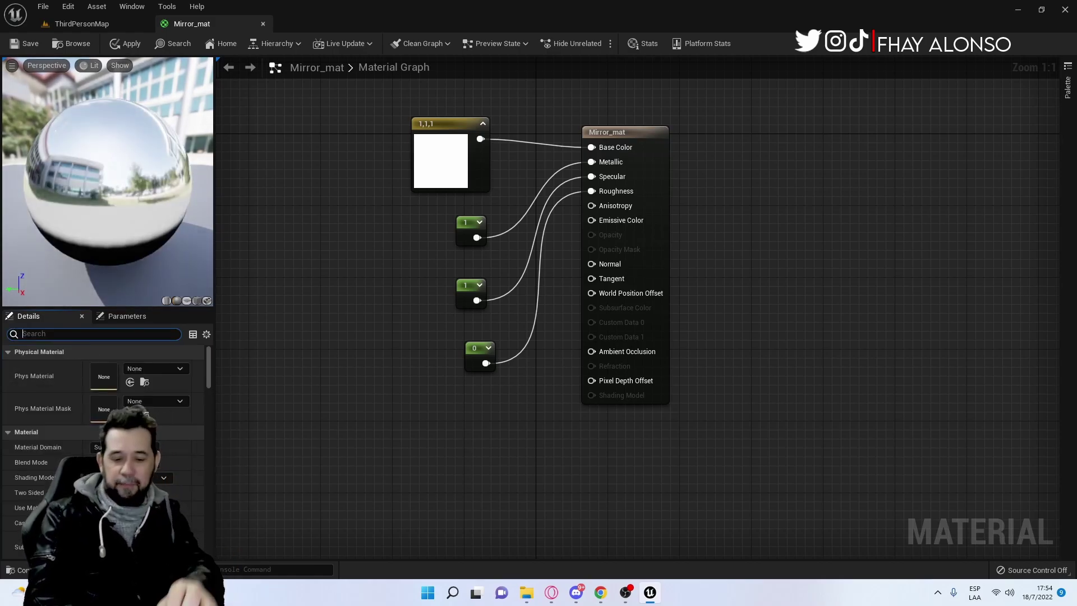
# - Enable High Quality Reflections via a 'qual' search and save the material
pyautogui.write('qual')
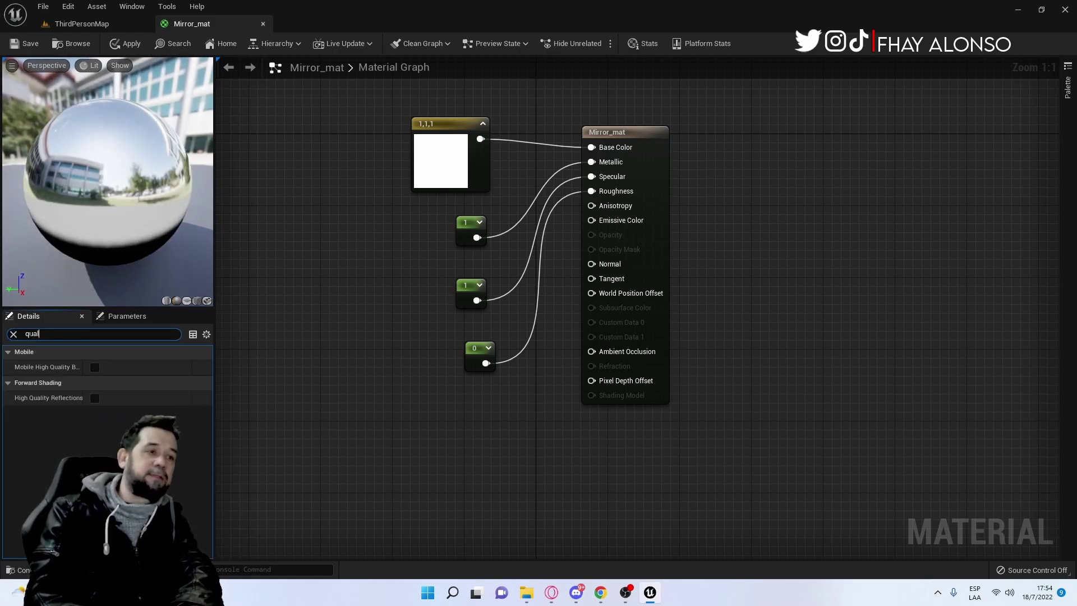
pyautogui.click(95, 398)
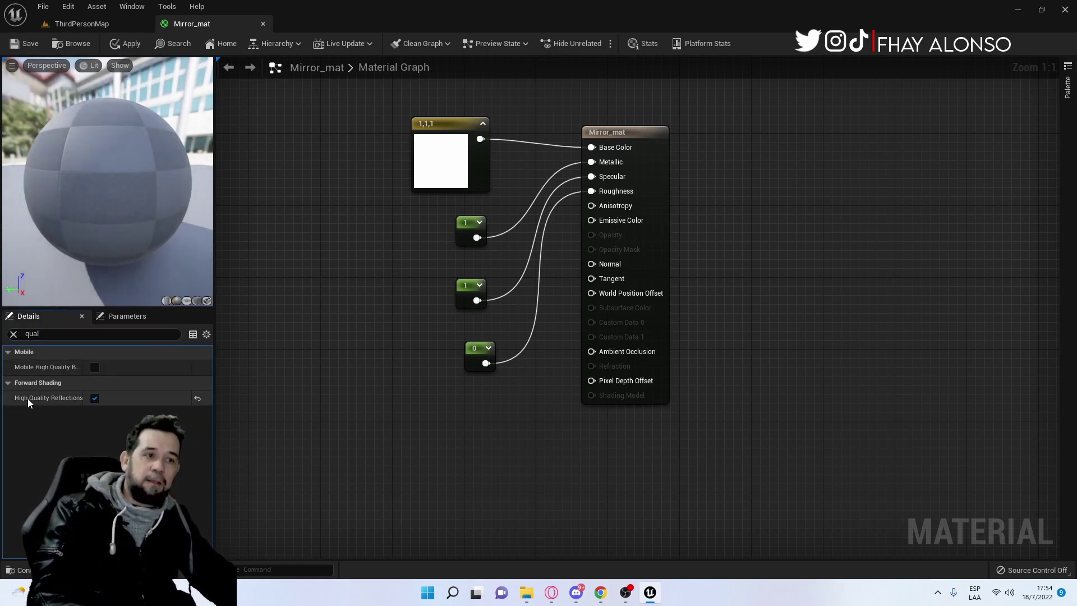
pyautogui.click(13, 334)
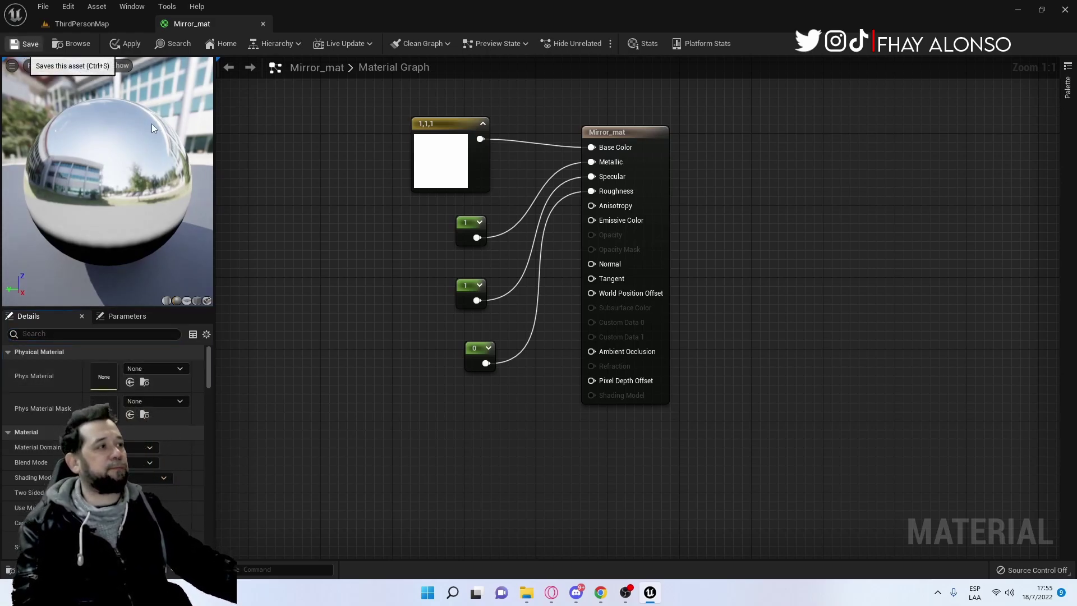
pyautogui.click(25, 44)
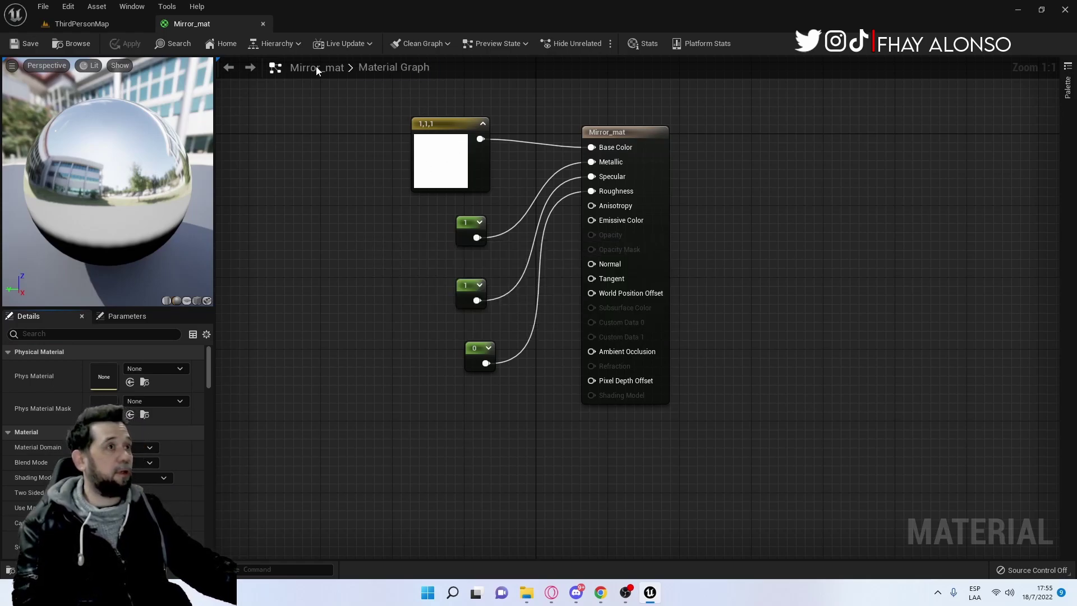
# - Close the material editor and add a Cube from Quick Add > Shapes
pyautogui.click(262, 24)
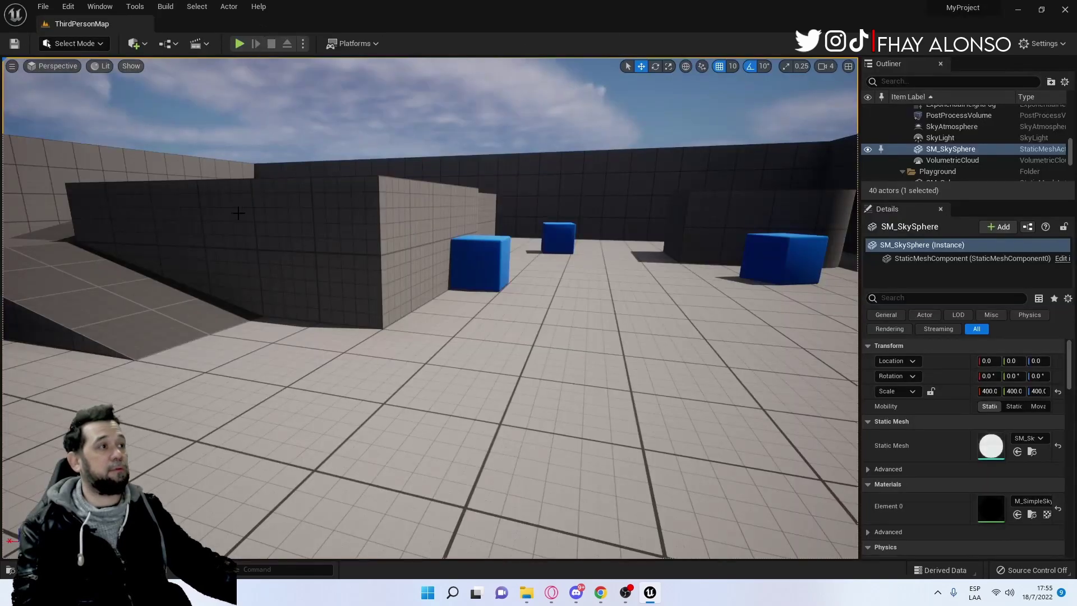
pyautogui.scroll(3, 508, 235)
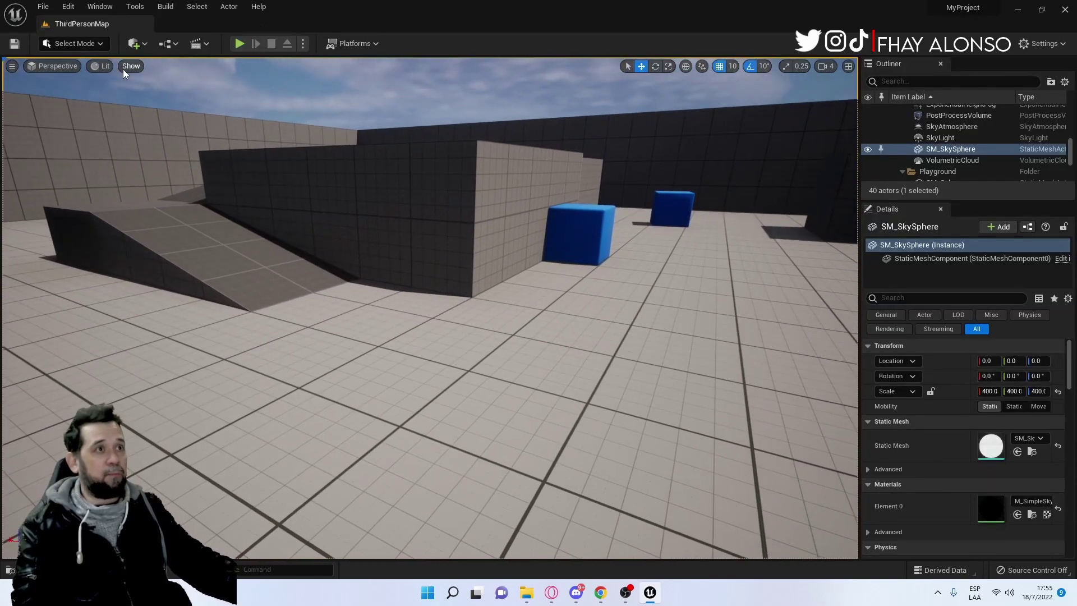
pyautogui.click(141, 45)
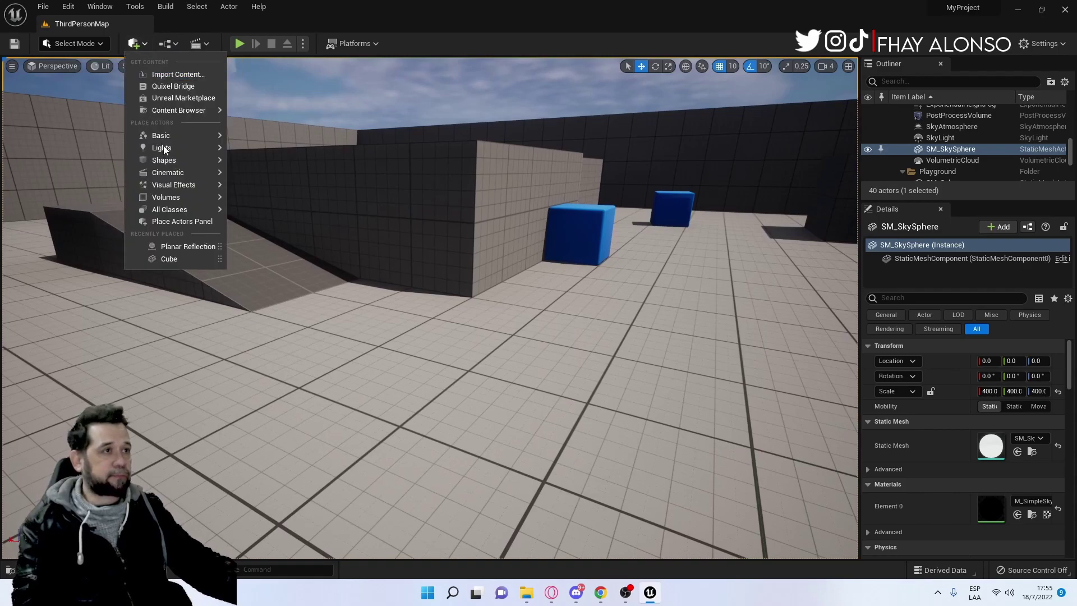
pyautogui.moveTo(172, 163)
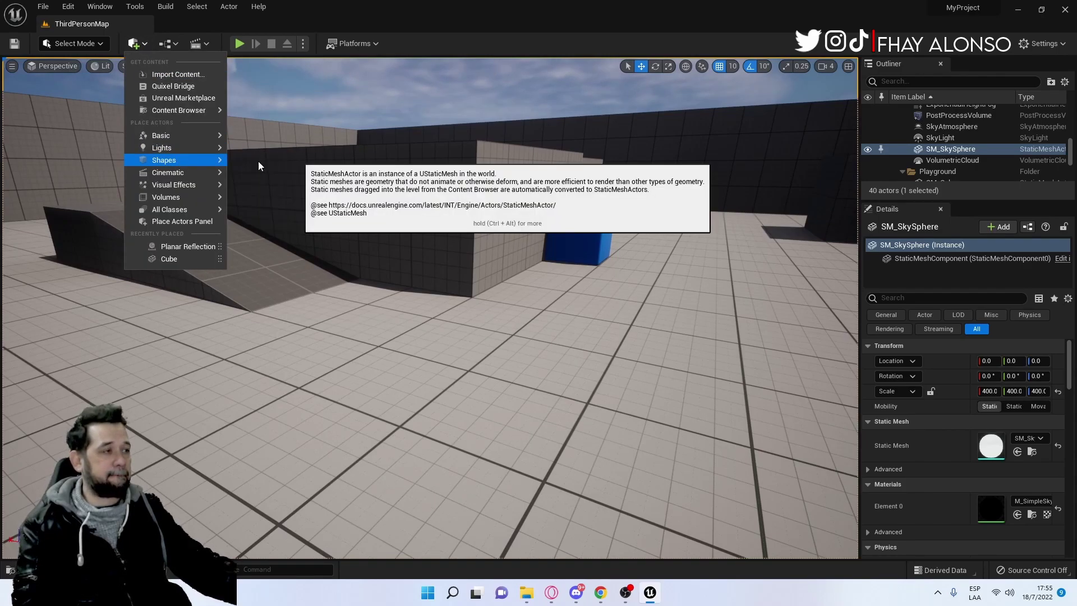
pyautogui.click(272, 164)
pyautogui.scroll(2, 402, 218)
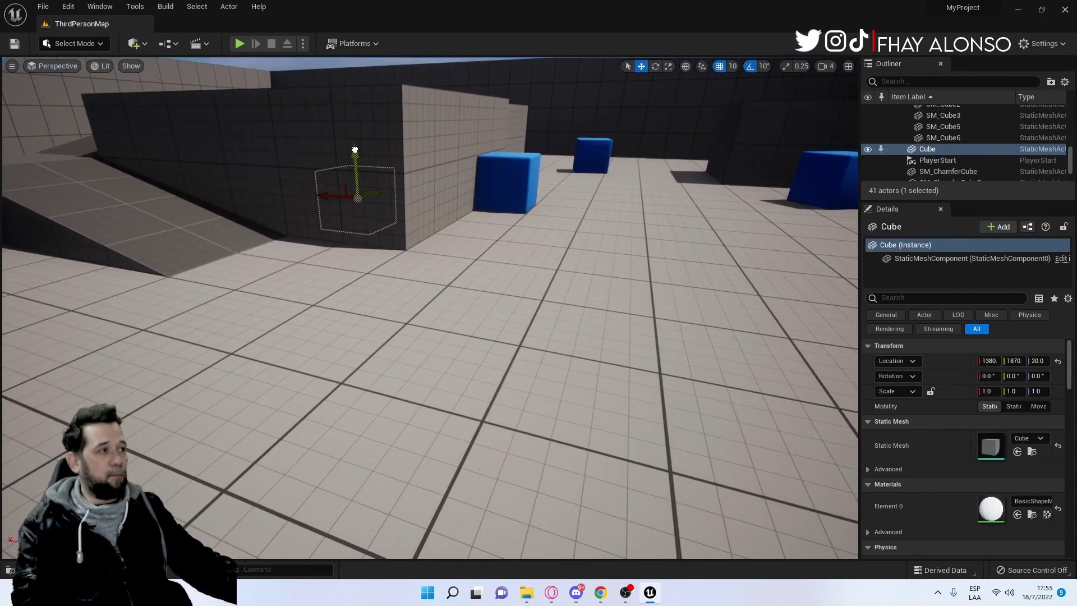
# - Move the cube beside the blue boxes and scale its Y to about 0.42
pyautogui.moveTo(334, 198)
pyautogui.mouseDown()
pyautogui.moveTo(569, 213)
pyautogui.moveTo(547, 205)
pyautogui.mouseUp()
pyautogui.press('f')
pyautogui.press('r')
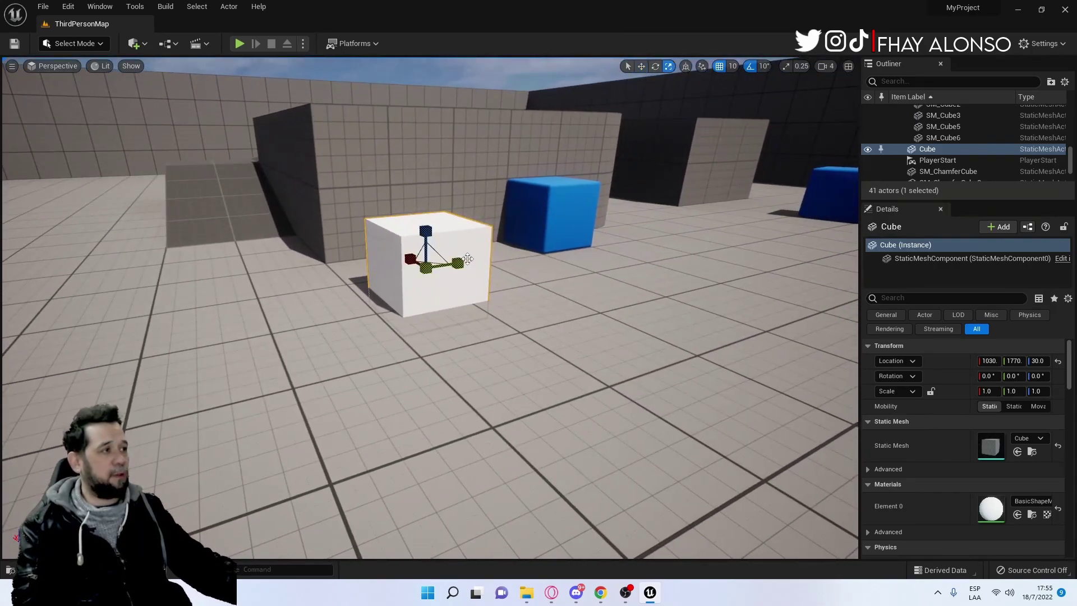
pyautogui.moveTo(468, 259); pyautogui.dragTo(493, 260, button='right')
pyautogui.moveTo(533, 263); pyautogui.dragTo(508, 264)
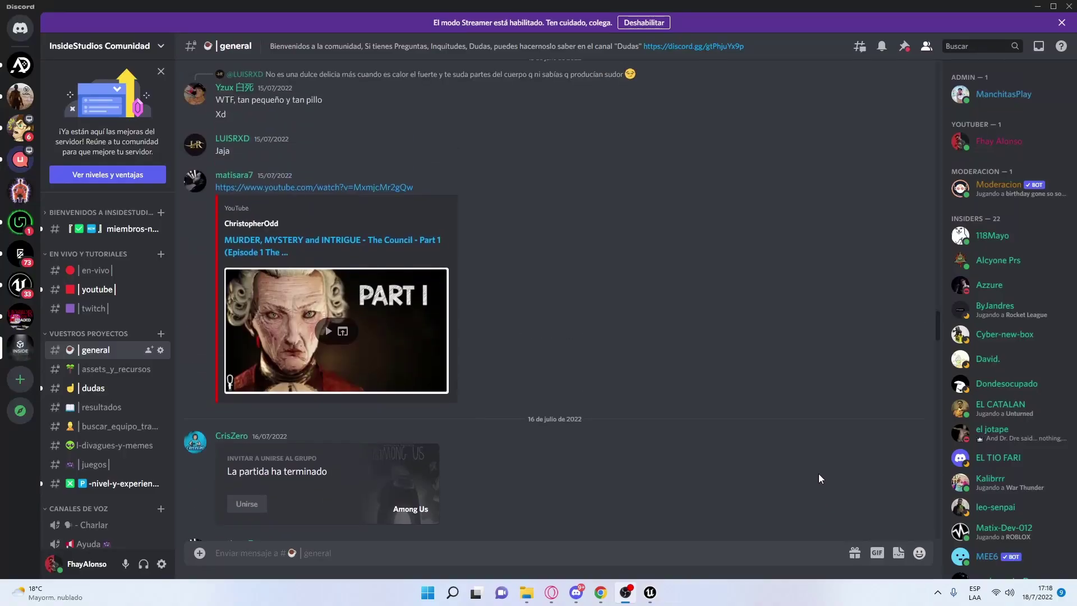
pyautogui.scroll(1, 819, 474)
pyautogui.scroll(2, 819, 474)
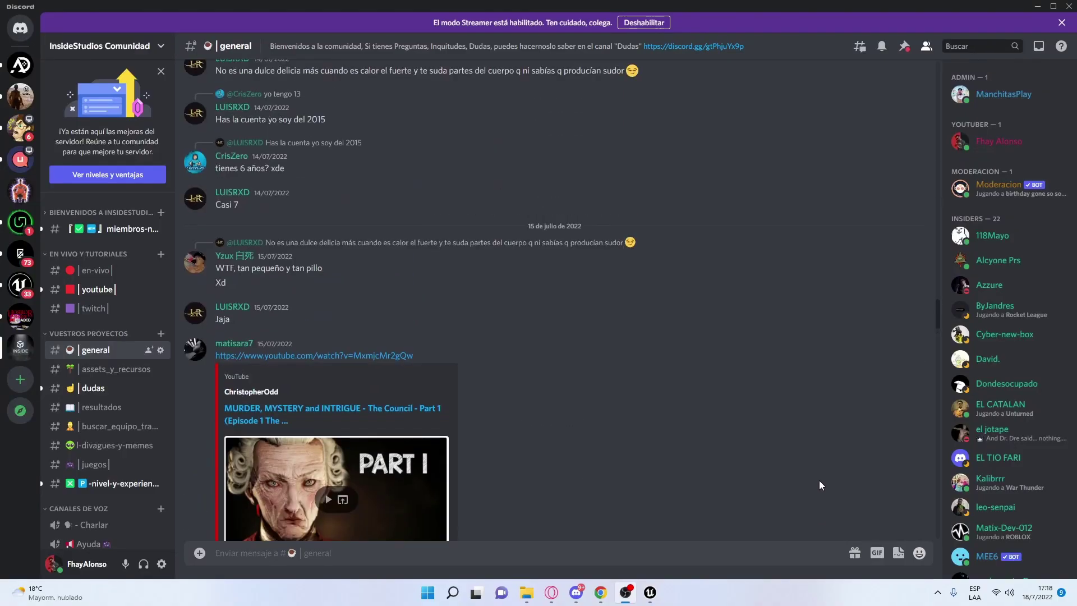
pyautogui.scroll(1, 819, 481)
pyautogui.scroll(3, 820, 486)
pyautogui.scroll(2, 820, 486)
pyautogui.scroll(3, 820, 488)
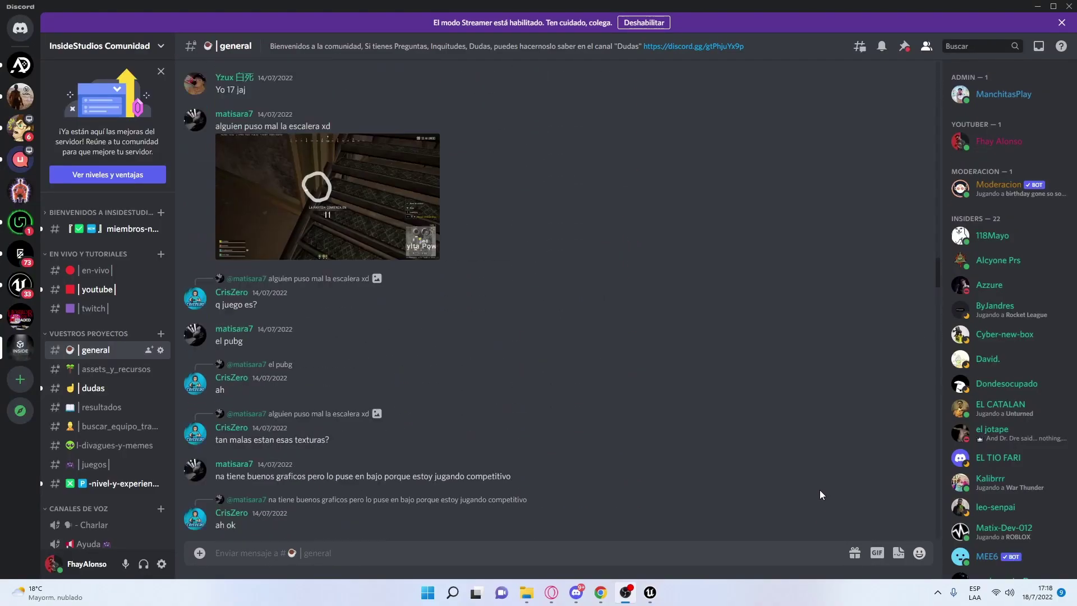
pyautogui.scroll(4, 820, 491)
pyautogui.scroll(3, 819, 491)
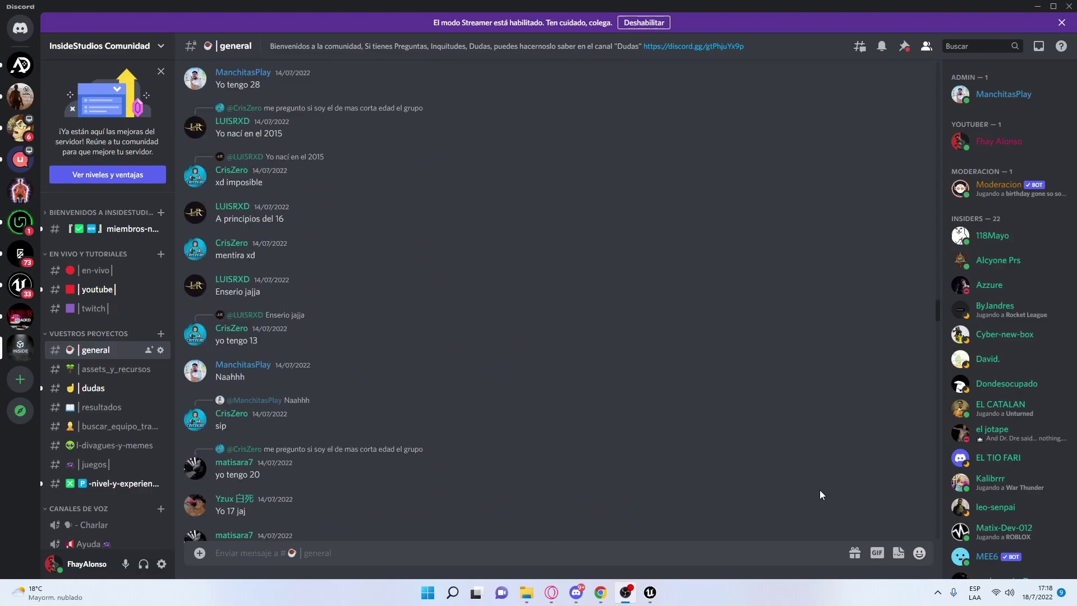
pyautogui.scroll(4, 820, 491)
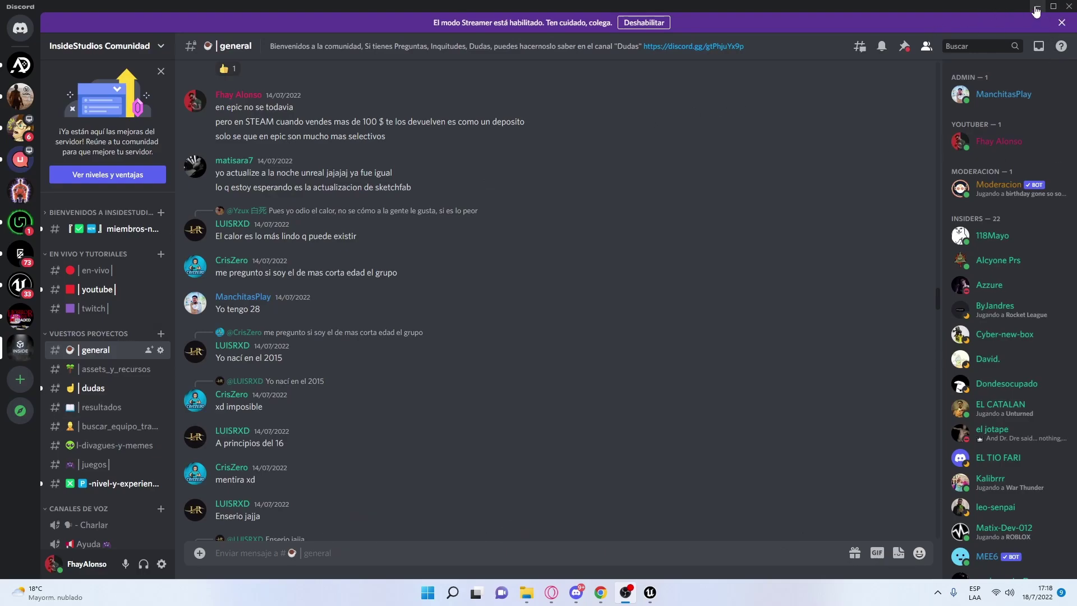
pyautogui.click(1060, 22)
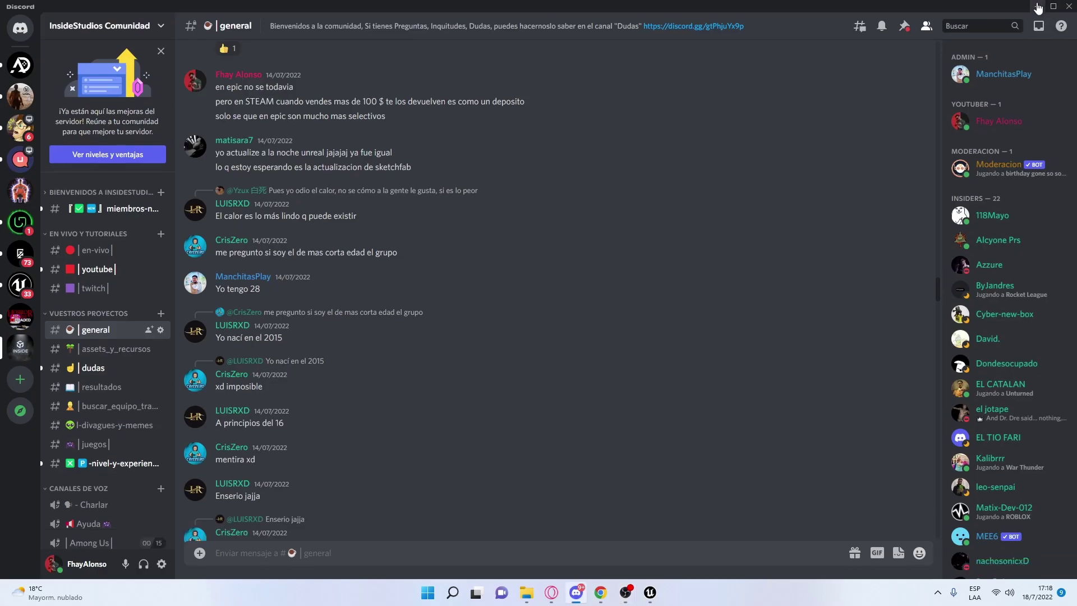
pyautogui.scroll(-10, 820, 473)
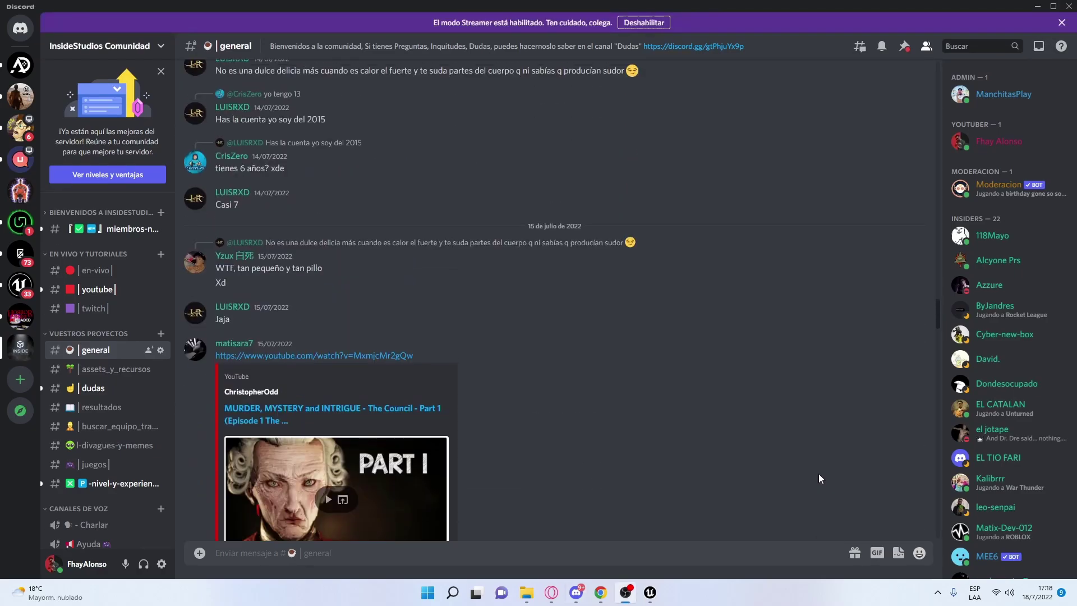
pyautogui.scroll(4, 819, 487)
pyautogui.scroll(1, 819, 487)
pyautogui.scroll(2, 820, 490)
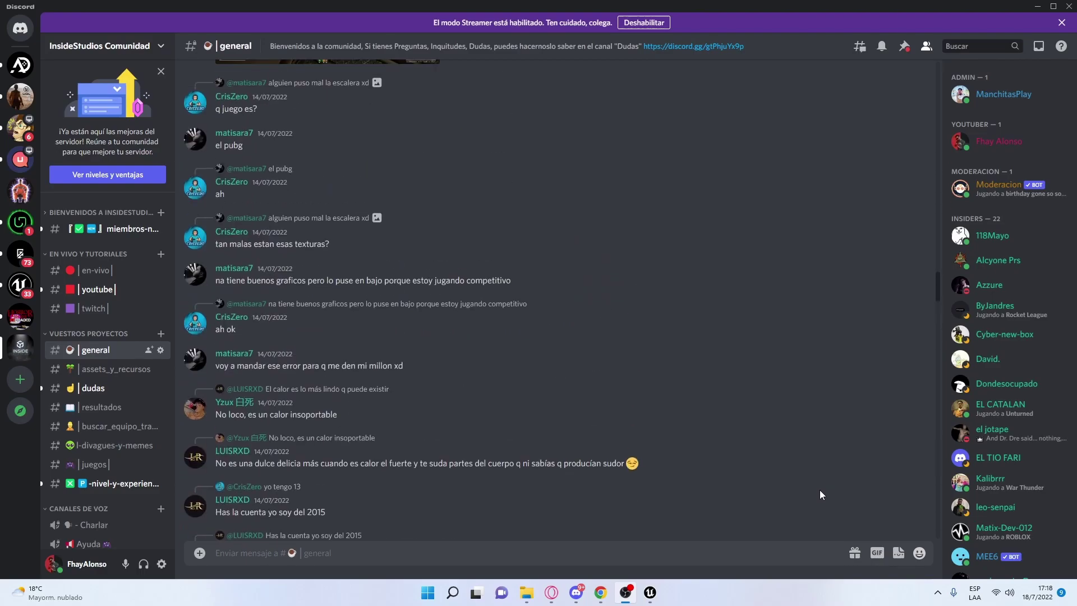
pyautogui.scroll(5, 819, 494)
pyautogui.scroll(3, 820, 494)
pyautogui.scroll(1, 820, 494)
pyautogui.scroll(3, 820, 494)
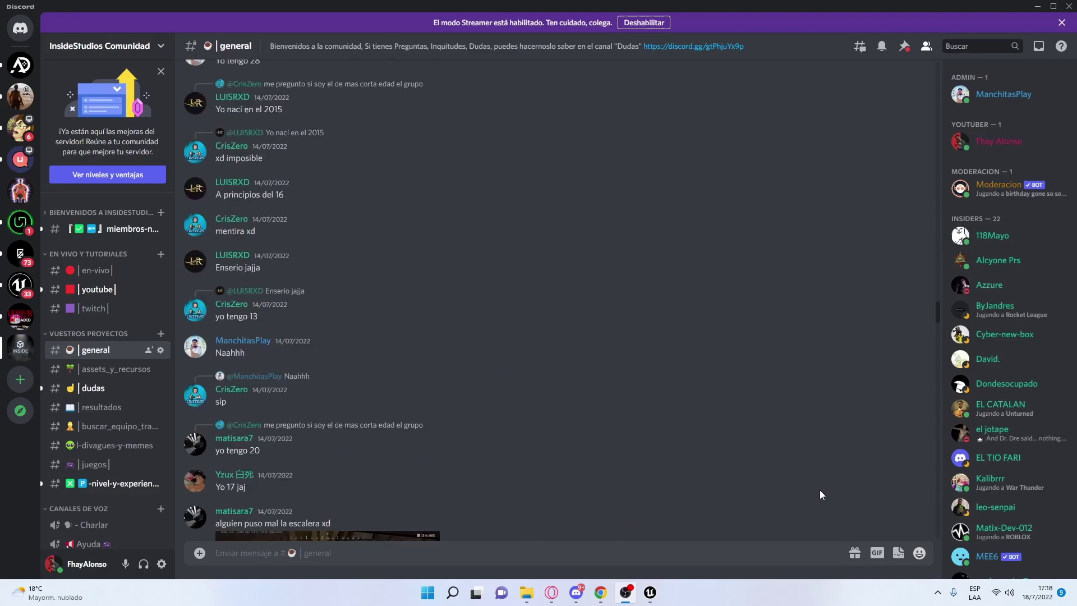
pyautogui.scroll(1, 820, 494)
pyautogui.scroll(2, 820, 490)
pyautogui.scroll(2, 820, 490)
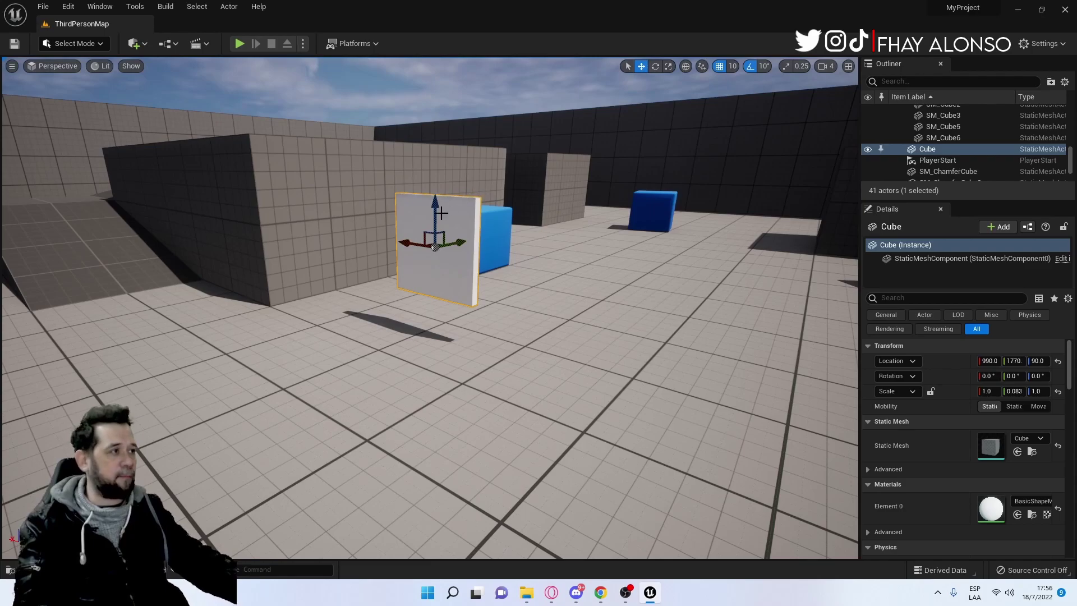
# - Drag the cube panel up along Z, first to 110, then to 120
pyautogui.moveTo(437, 213); pyautogui.dragTo(436, 192)
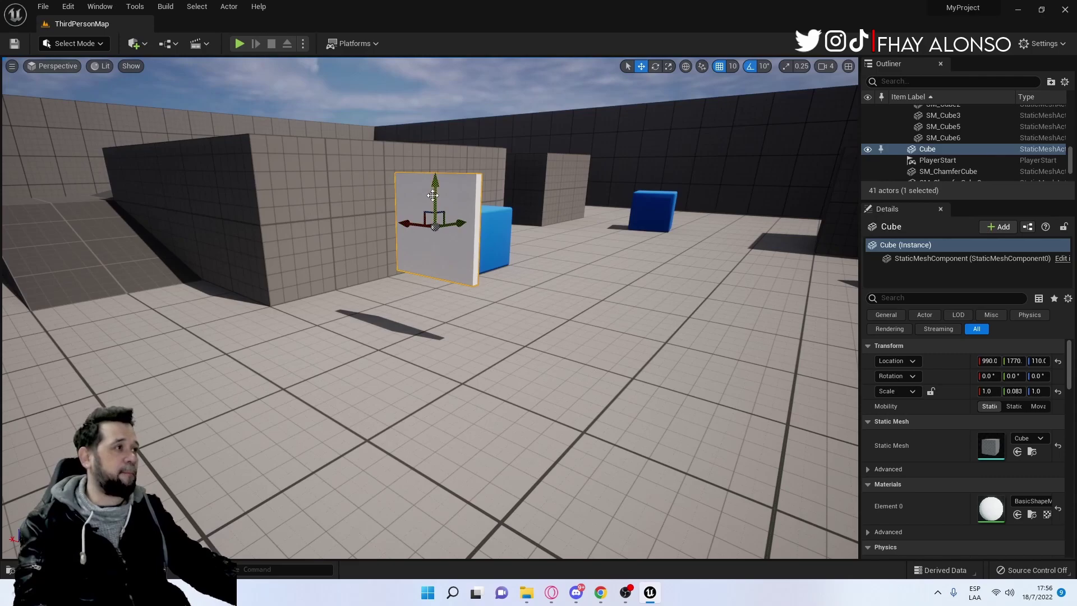
pyautogui.moveTo(432, 195); pyautogui.dragTo(434, 175)
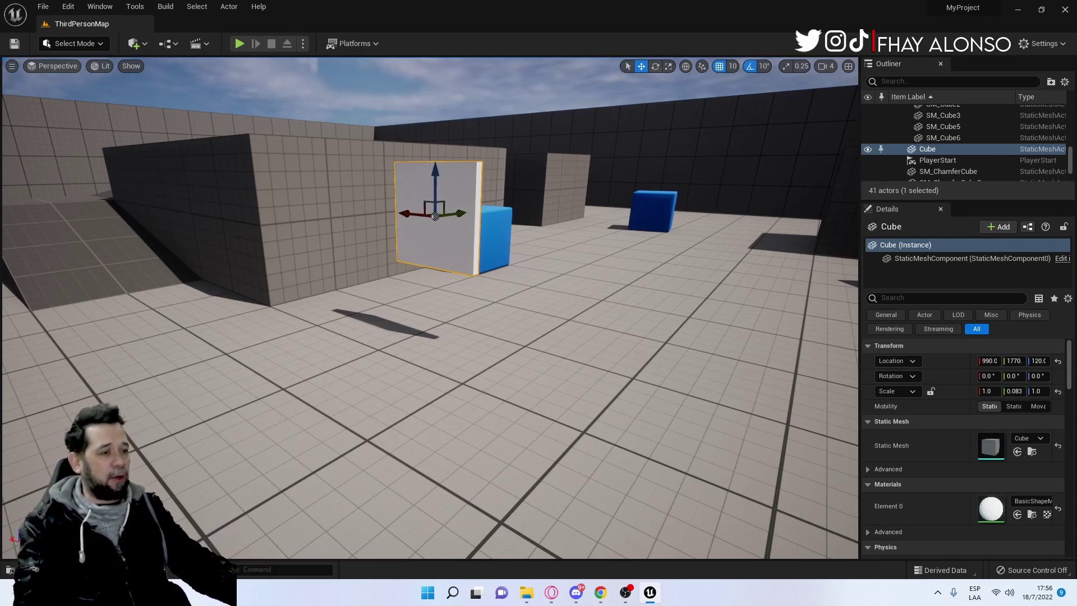
# - Apply Mirror_mat to the cube panel, then playtest by walking past it and stopping with Esc
pyautogui.hotkey('ctrl', 'space')
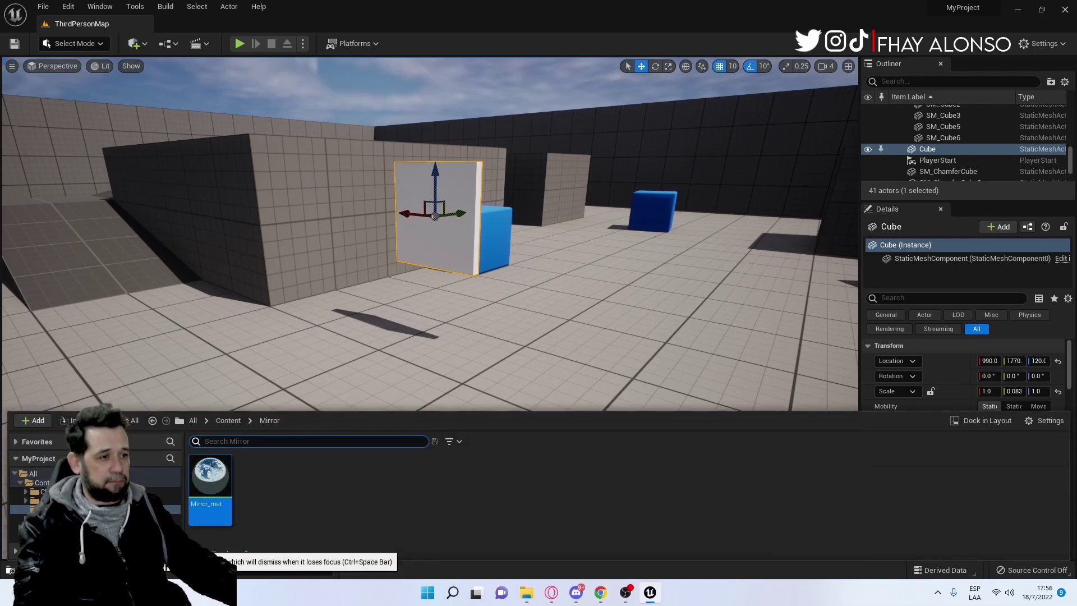
pyautogui.moveTo(211, 476)
pyautogui.mouseDown()
pyautogui.moveTo(446, 242)
pyautogui.moveTo(519, 210)
pyautogui.moveTo(535, 162)
pyautogui.mouseUp()
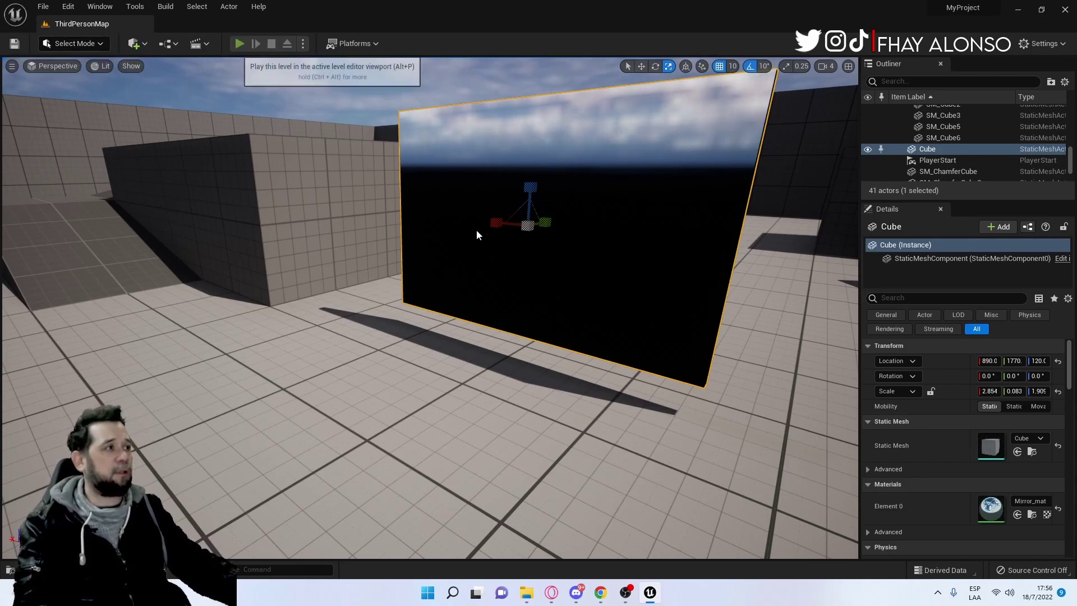
pyautogui.click(240, 43)
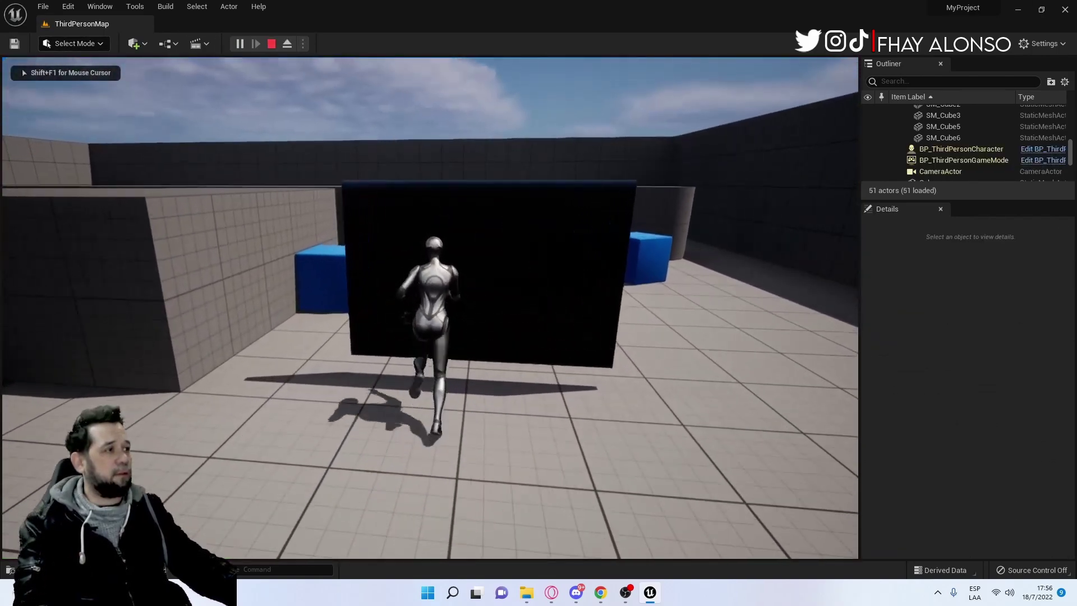
pyautogui.press('a')
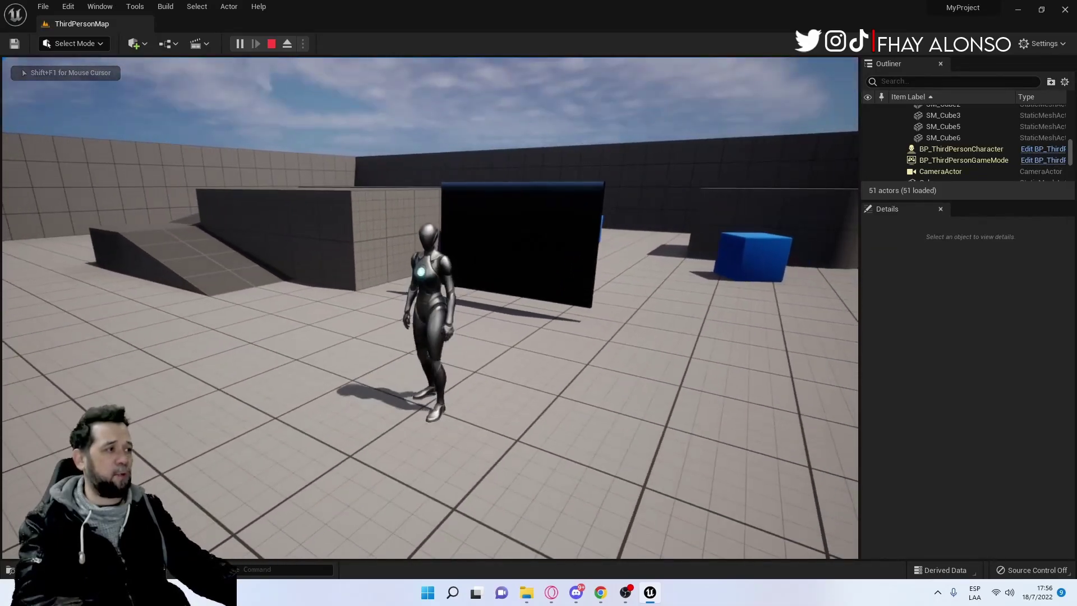
pyautogui.press('Escape')
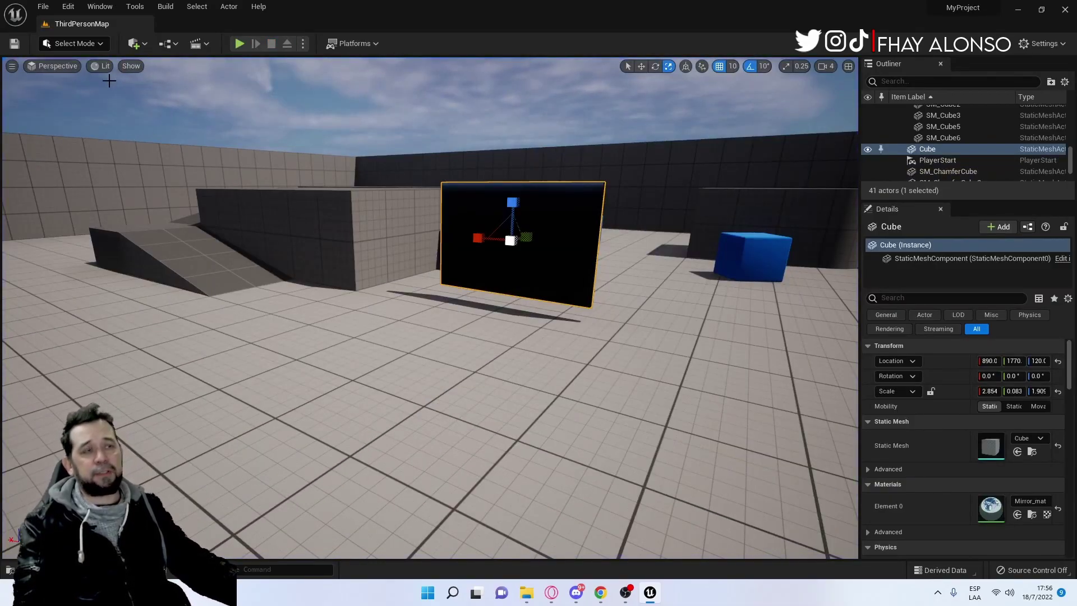
# - Search Quick Add for 'plan', place a Planar Reflection in the level, then delete it
pyautogui.click(134, 45)
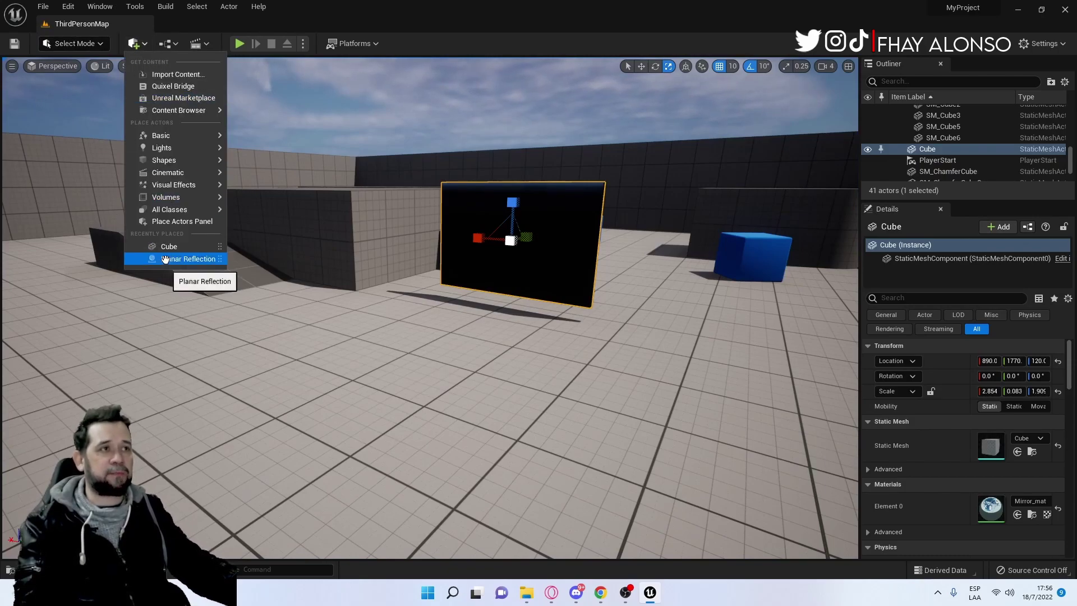
pyautogui.moveTo(169, 209)
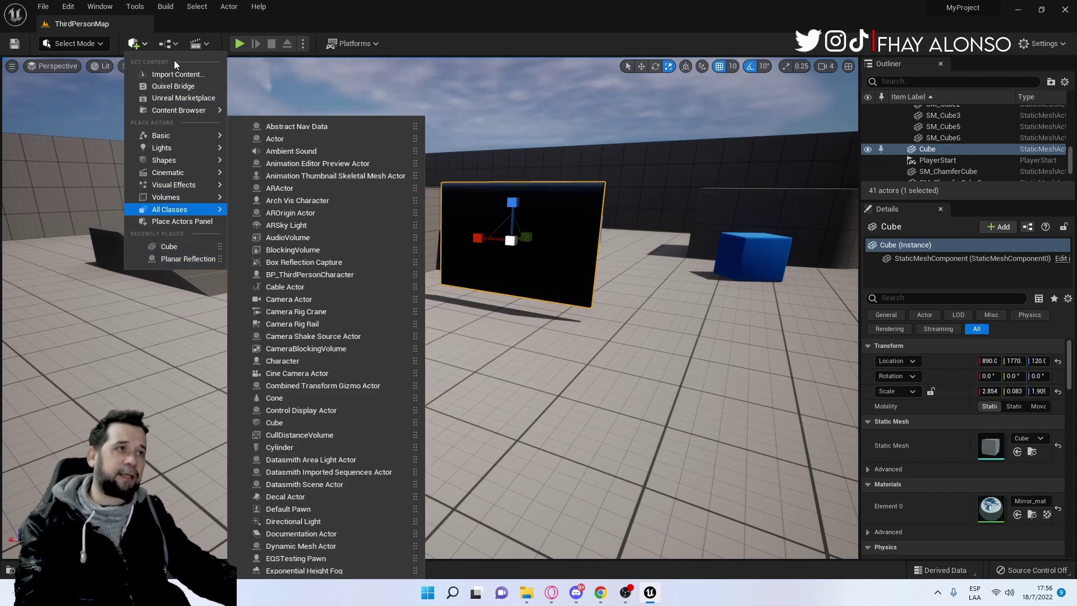
pyautogui.click(136, 45)
pyautogui.click(137, 45)
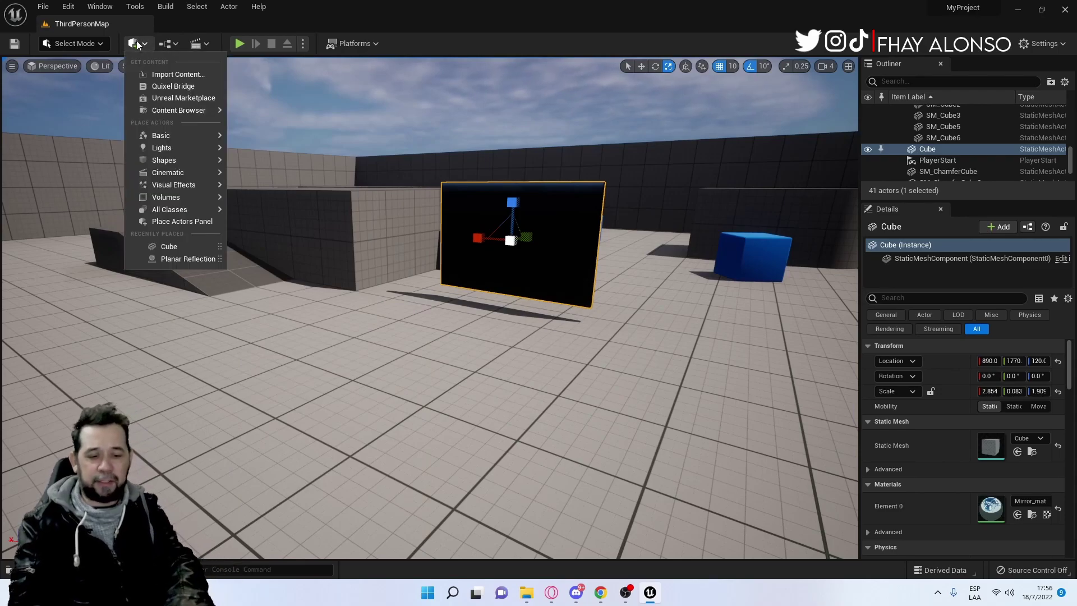
pyautogui.write('plan')
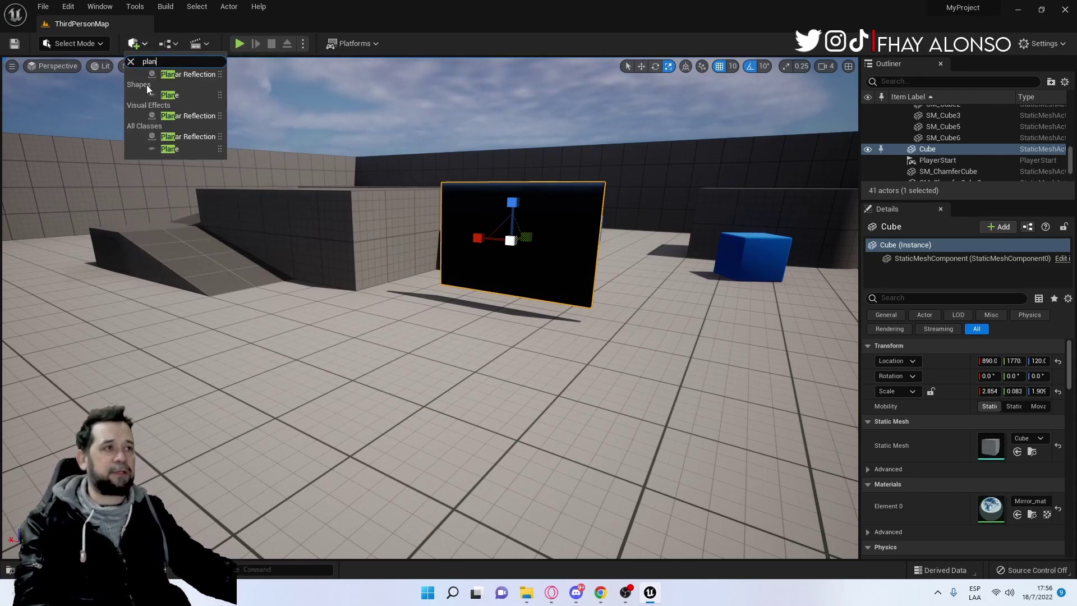
pyautogui.moveTo(186, 74); pyautogui.dragTo(464, 225)
pyautogui.press('e')
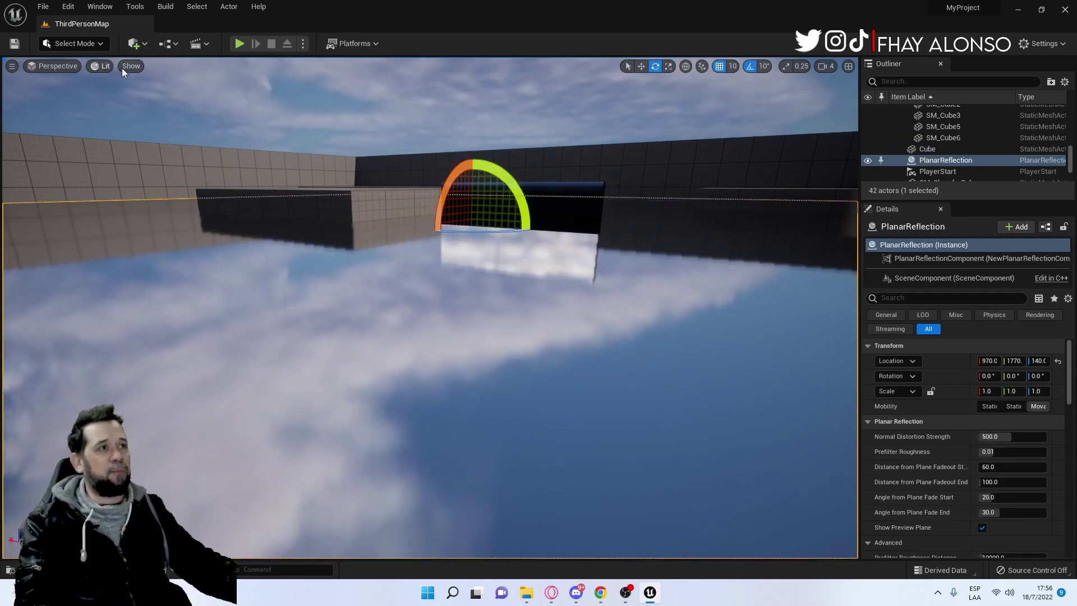
pyautogui.press('Delete')
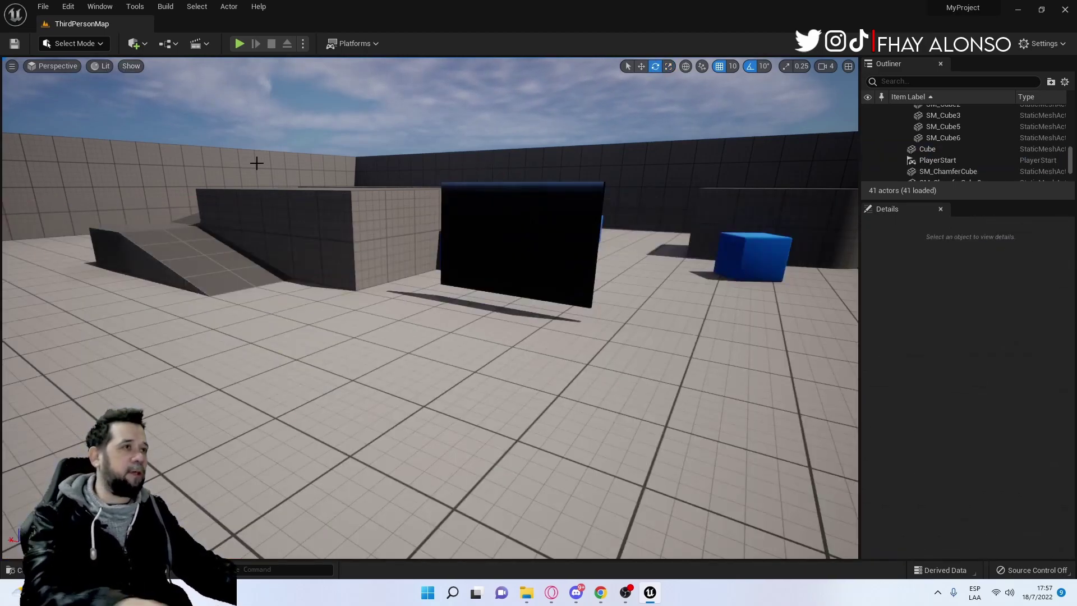
# - Turn on the viewport's Show FPS readout
pyautogui.click(130, 66)
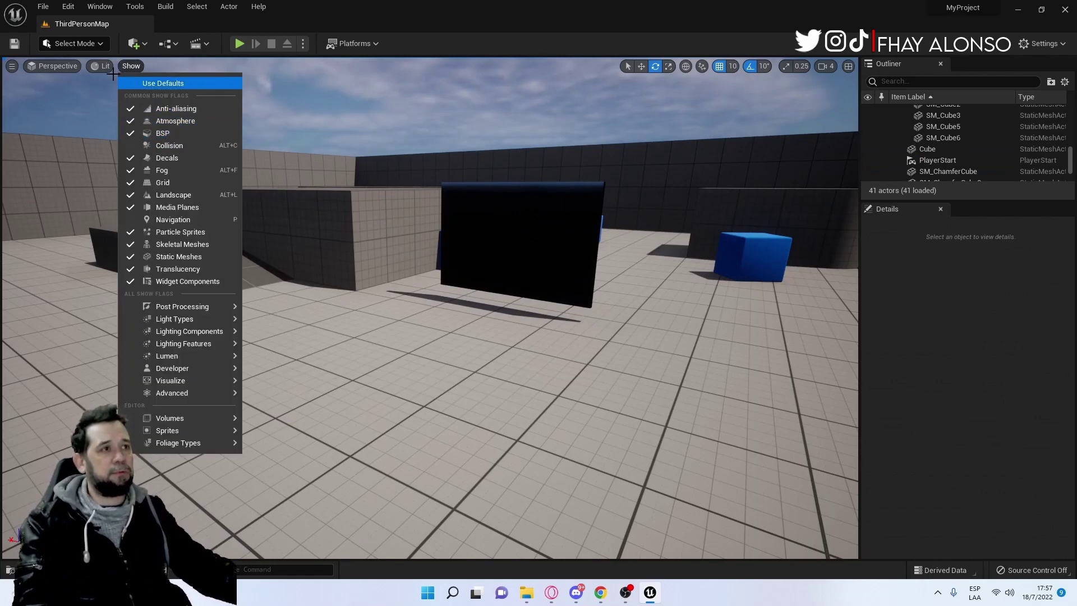
pyautogui.click(11, 67)
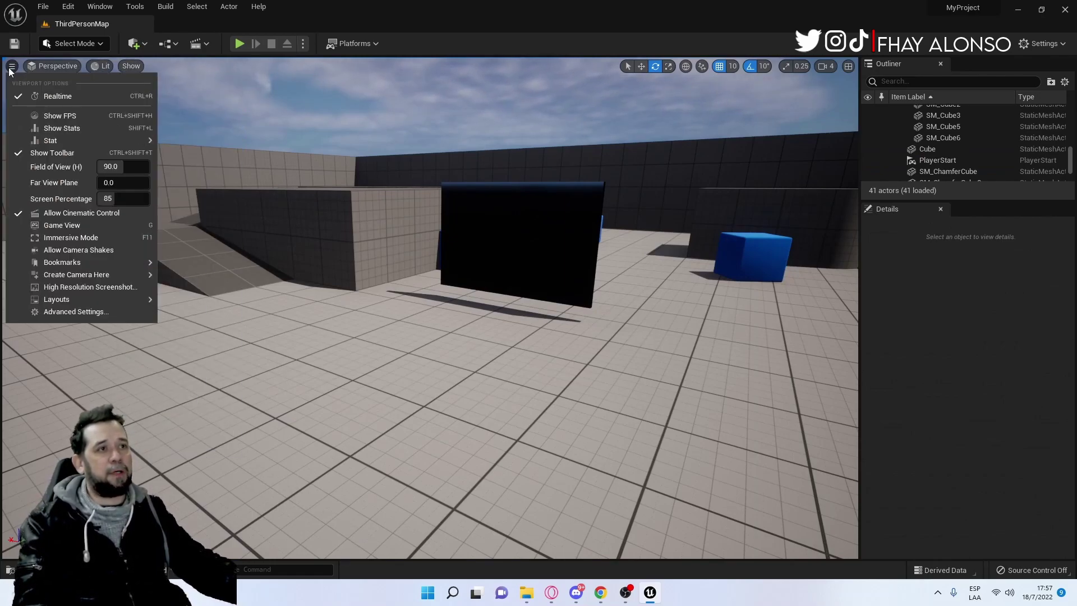
pyautogui.click(51, 116)
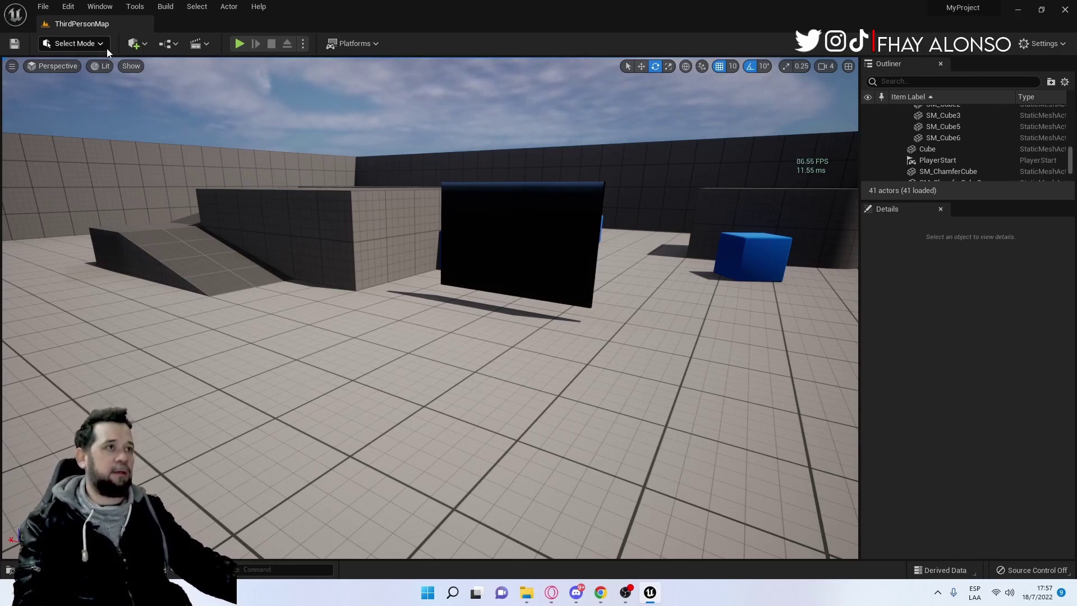
# - Search Quick Add for 'plana' and place a Planar Reflection in the level
pyautogui.click(132, 47)
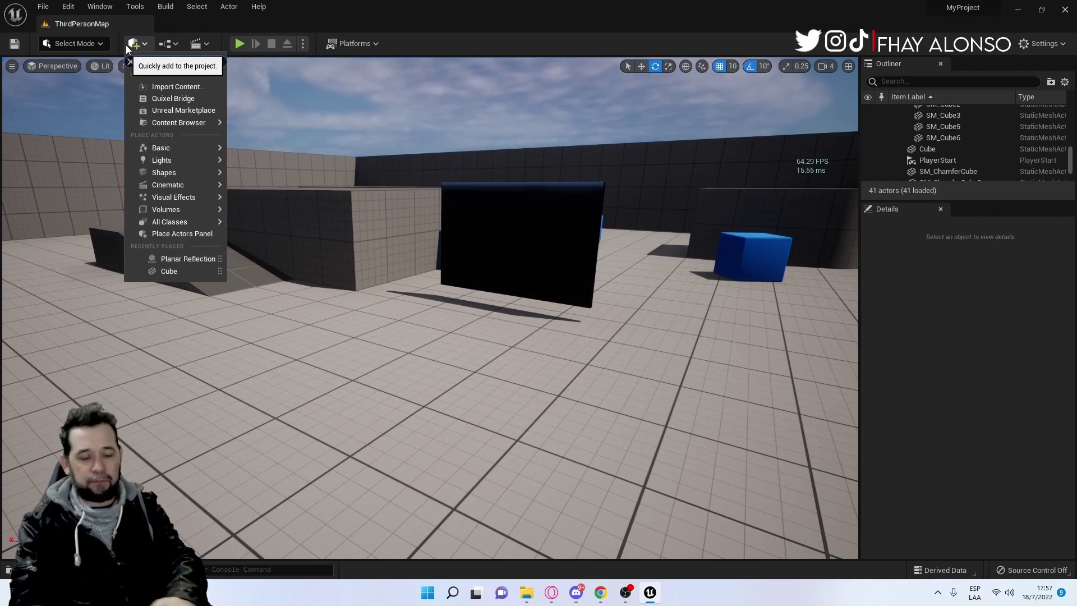
pyautogui.write('plane')
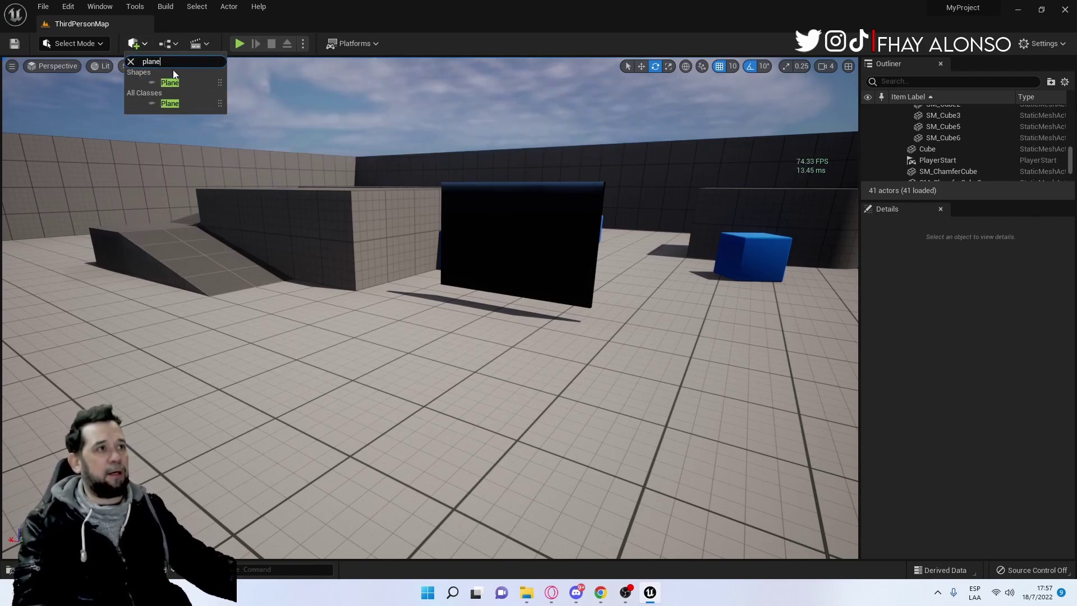
pyautogui.press('BackSpace')
pyautogui.write('a')
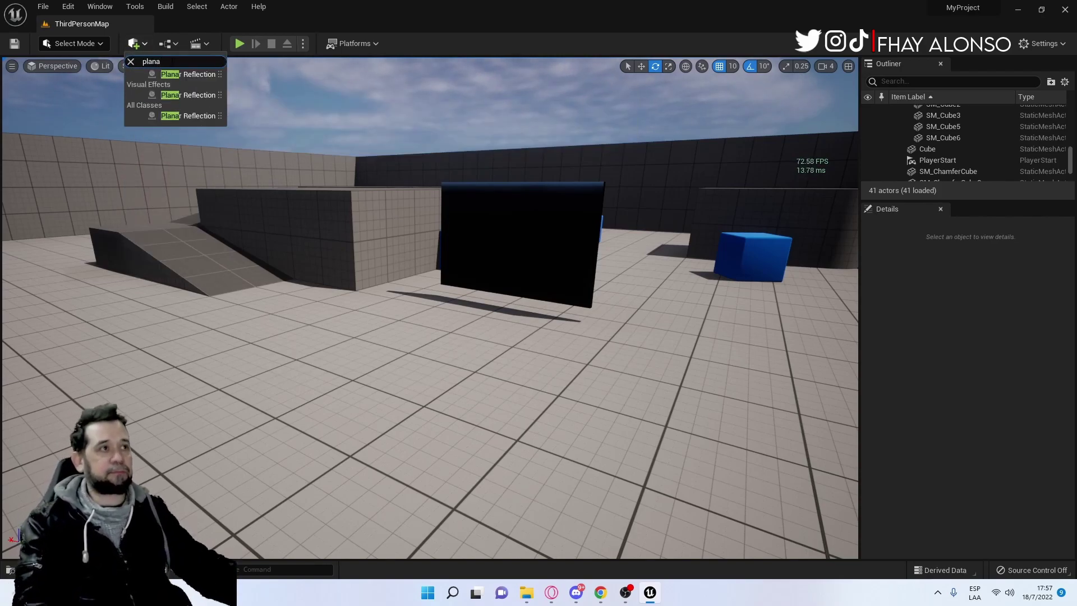
pyautogui.moveTo(180, 78)
pyautogui.mouseDown()
pyautogui.moveTo(359, 170)
pyautogui.moveTo(334, 175)
pyautogui.mouseUp()
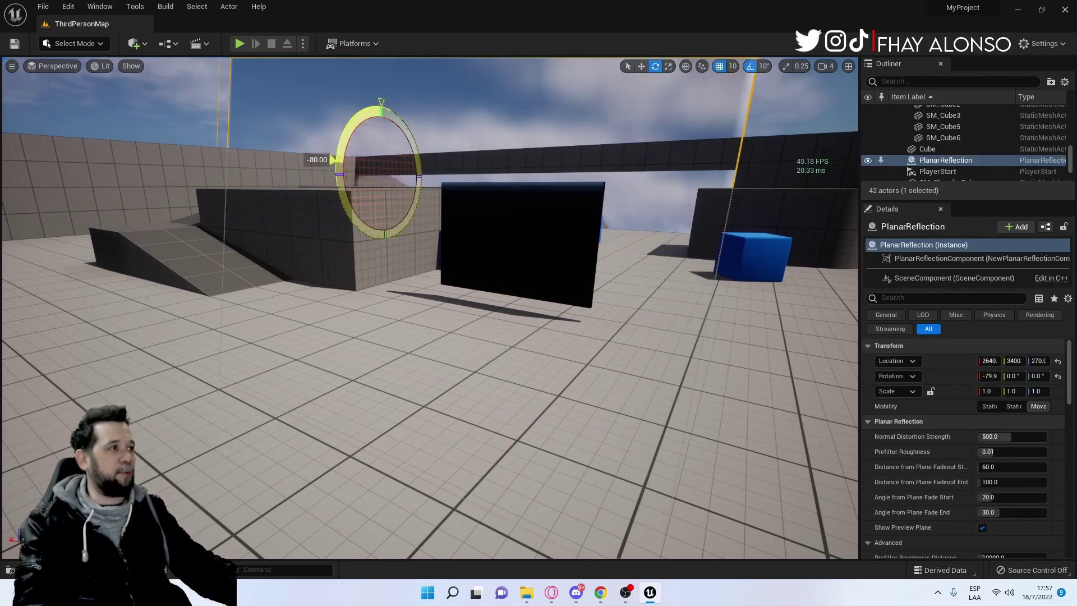
# - Scale the reflection down, Y to 0.25, then with snapping off to 0.068 height to match the panel
pyautogui.press('r')
pyautogui.moveTo(387, 166)
pyautogui.mouseDown()
pyautogui.moveTo(365, 185)
pyautogui.moveTo(509, 167)
pyautogui.moveTo(471, 195)
pyautogui.moveTo(407, 202)
pyautogui.mouseUp()
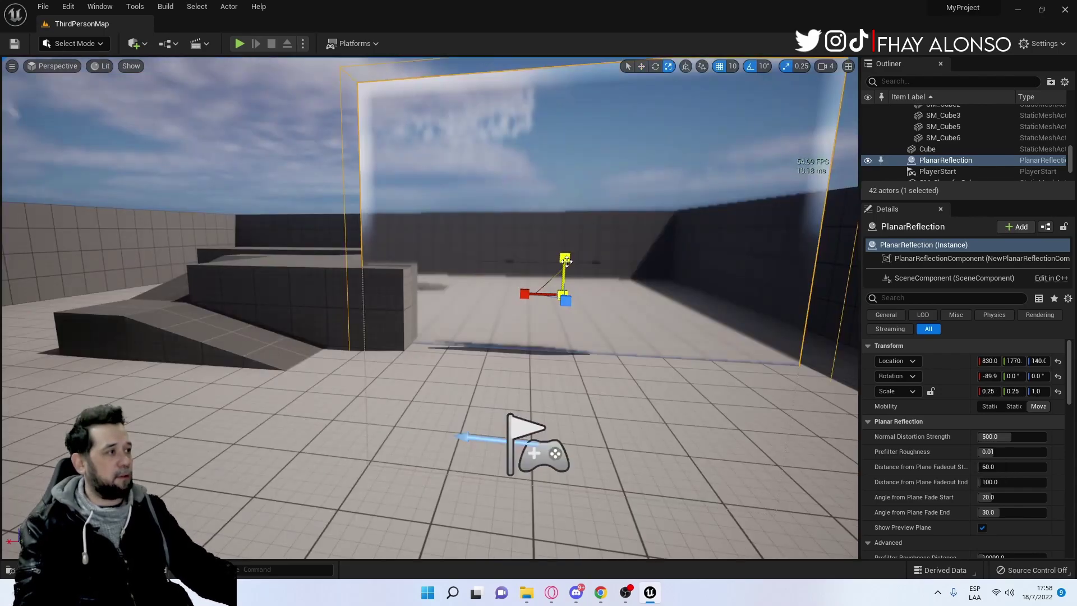
pyautogui.write('0.25')
pyautogui.press('Return')
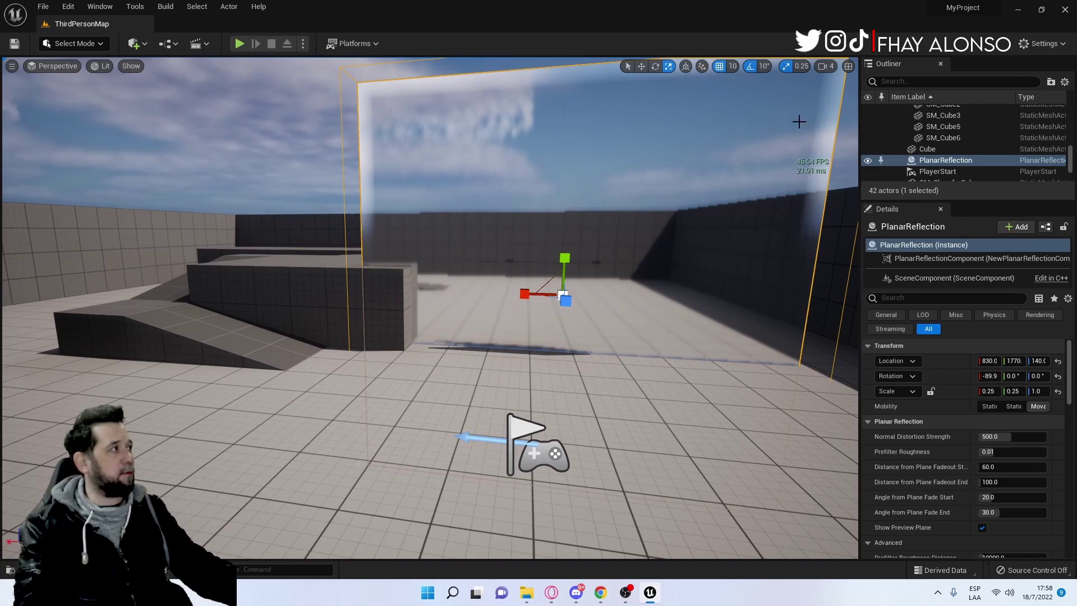
pyautogui.click(784, 67)
pyautogui.moveTo(563, 257)
pyautogui.mouseDown()
pyautogui.moveTo(564, 297)
pyautogui.moveTo(539, 293)
pyautogui.mouseUp()
pyautogui.moveTo(540, 293); pyautogui.dragTo(505, 303, button='right')
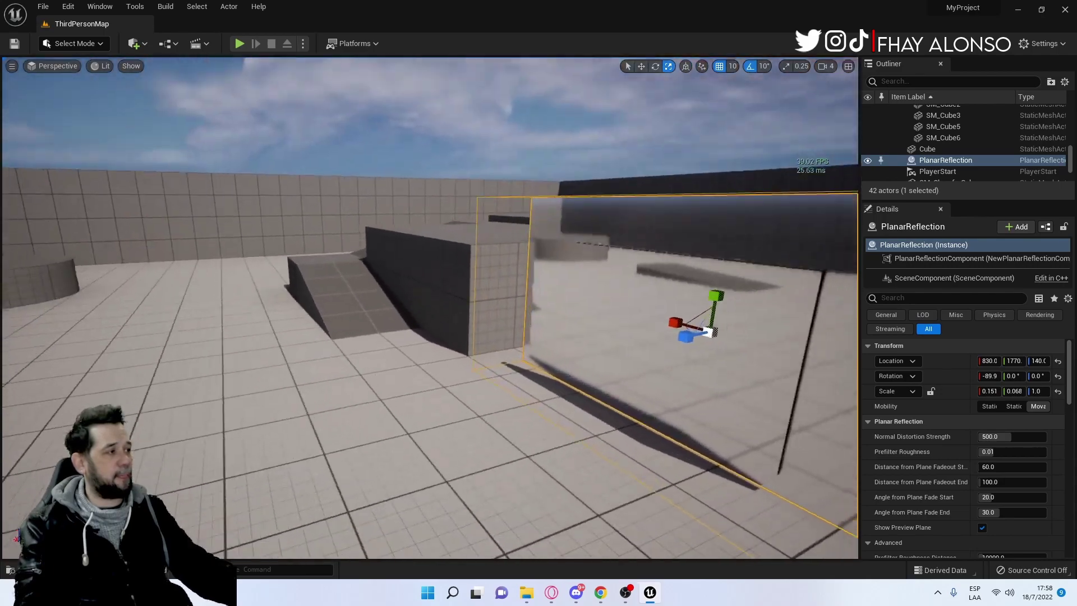
# - Frame the Planar Reflection, view it from the side, and start a play session
pyautogui.press('f')
pyautogui.press('w')
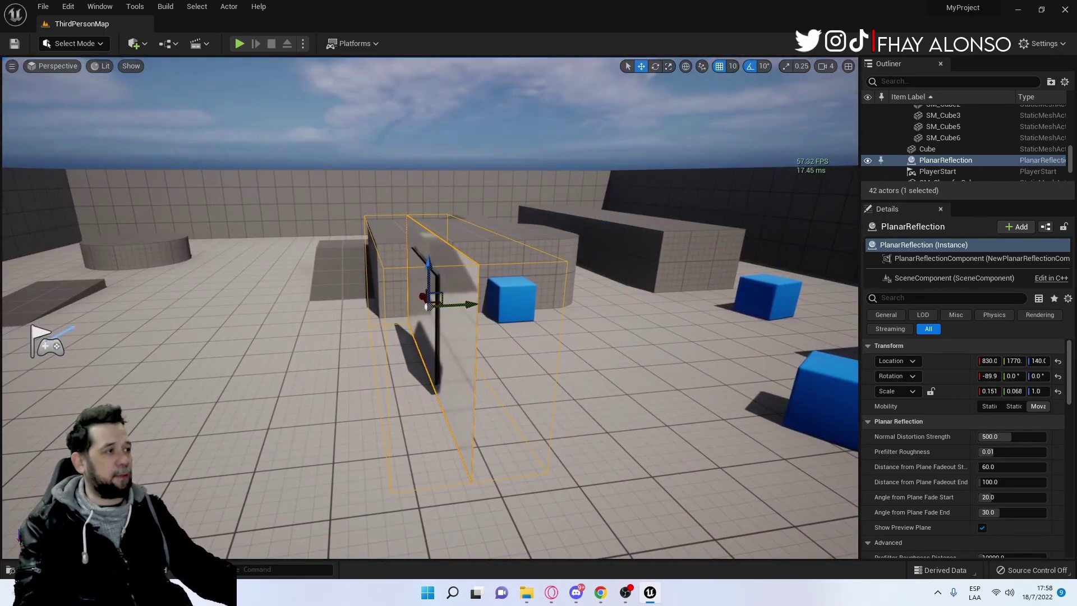
pyautogui.moveTo(360, 88); pyautogui.dragTo(337, 95, button='right')
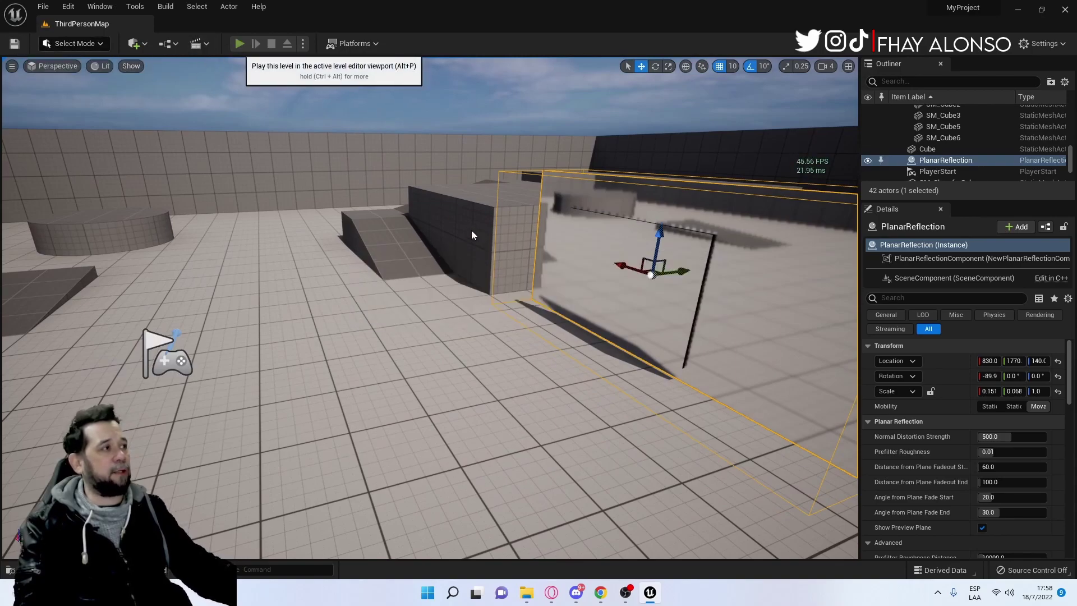
pyautogui.click(240, 43)
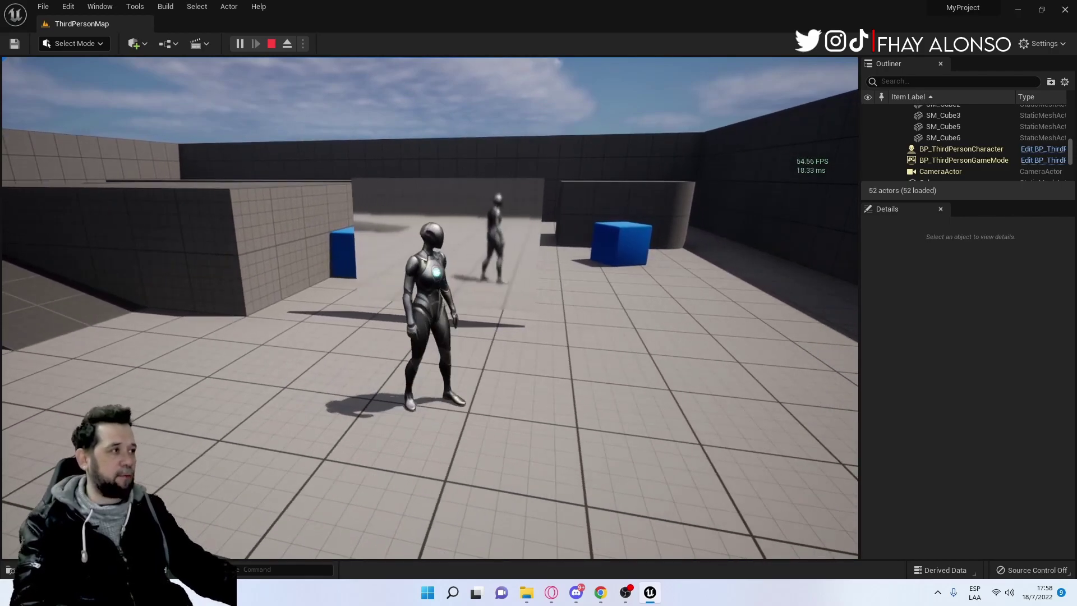
# - Stop the play session with Esc and return to editing
pyautogui.press('Escape')
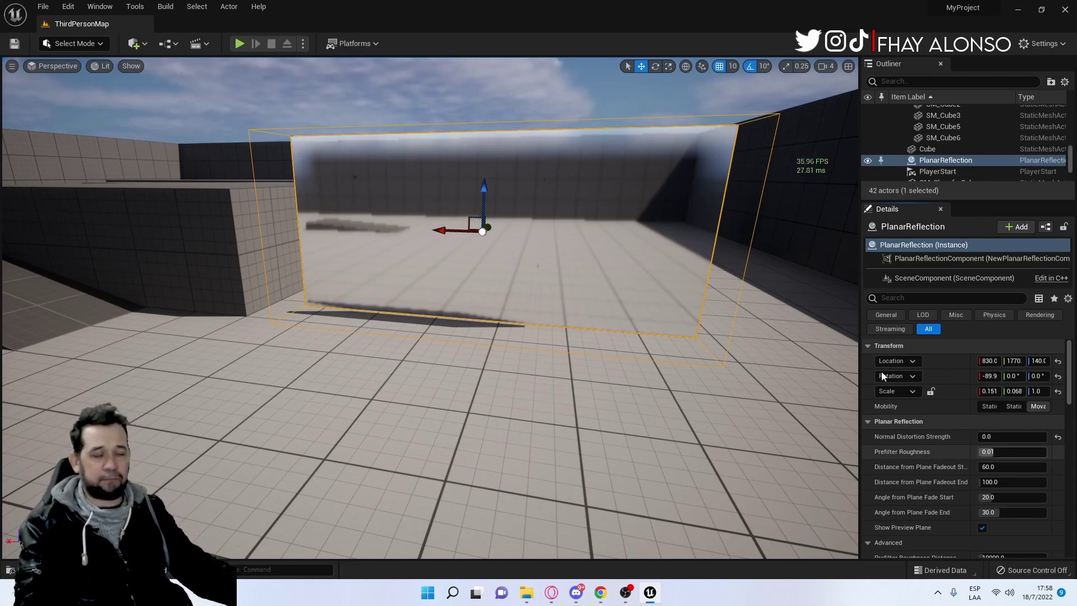
# - Lower the reflection to the panel's height and set Prefilter Roughness and Fadeout Start to 0
pyautogui.moveTo(485, 185)
pyautogui.mouseDown()
pyautogui.moveTo(475, 166)
pyautogui.moveTo(450, 196)
pyautogui.mouseUp()
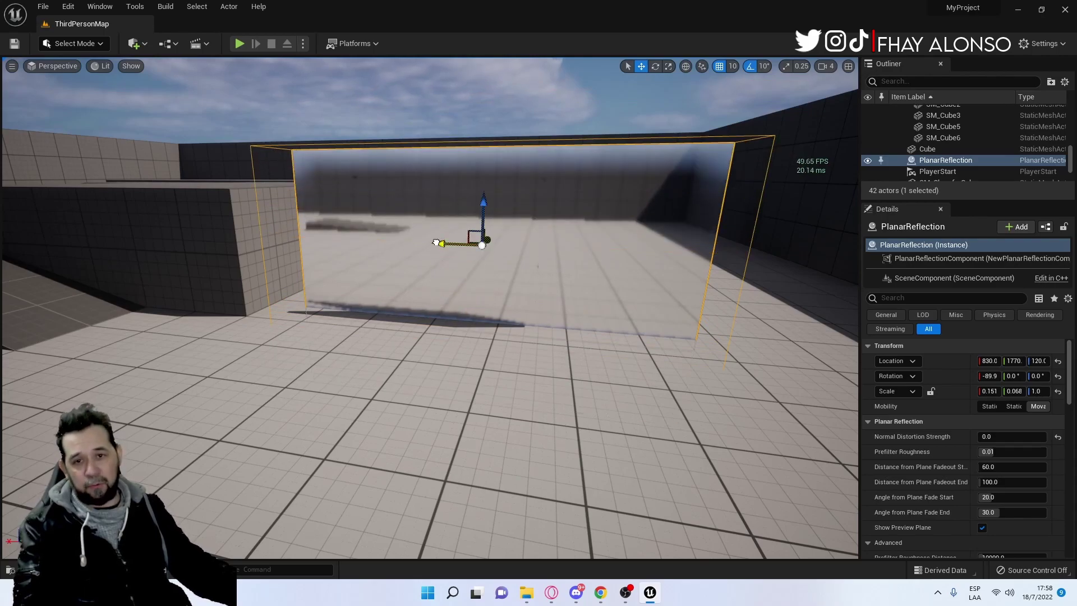
pyautogui.moveTo(436, 242); pyautogui.dragTo(436, 242)
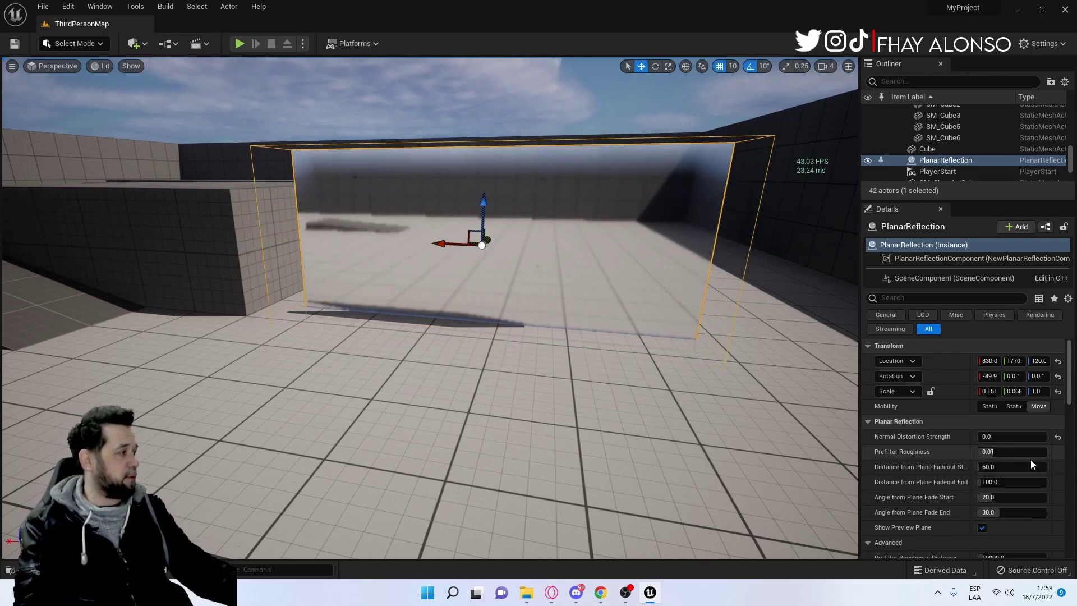
pyautogui.write('0')
pyautogui.press('Return')
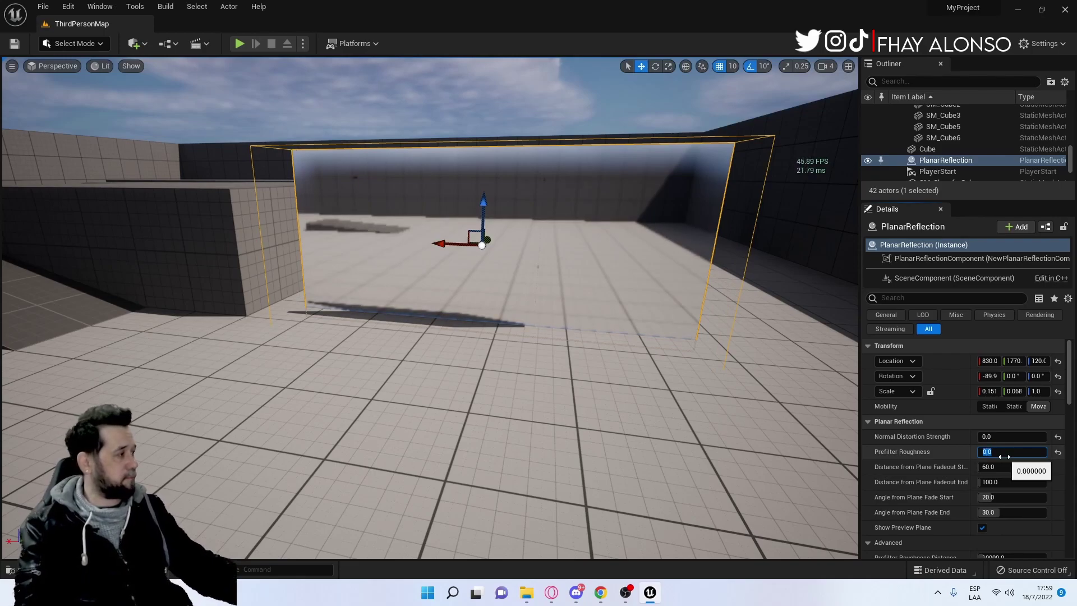
pyautogui.click(1008, 466)
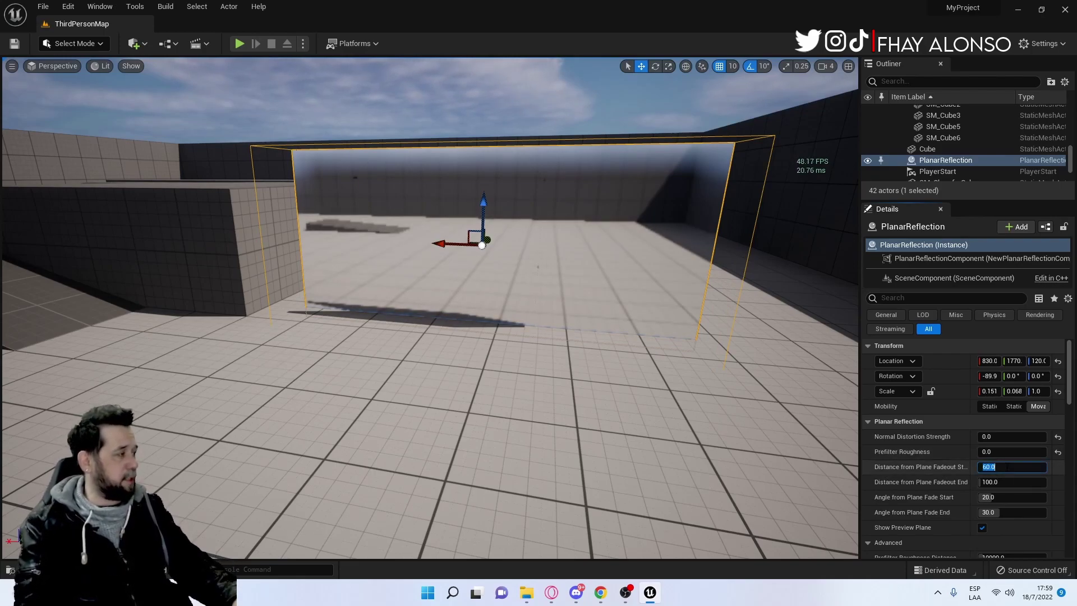
pyautogui.write('0')
pyautogui.press('Return')
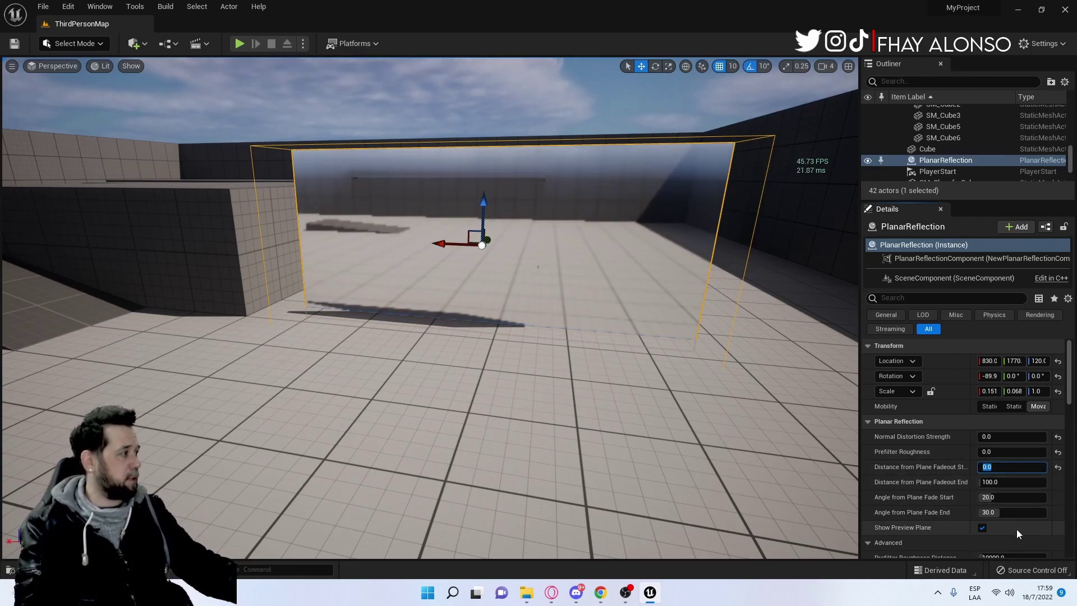
# - Set Screen Percentage to 100, then playtest the reflection by running forward and stop
pyautogui.scroll(-2, 988, 472)
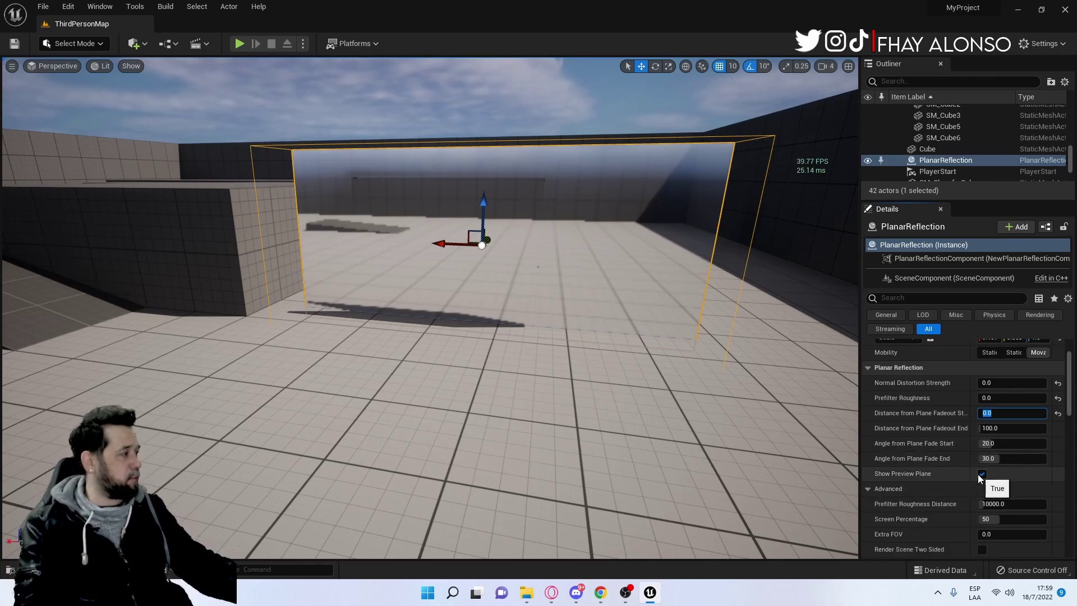
pyautogui.scroll(-2, 1010, 522)
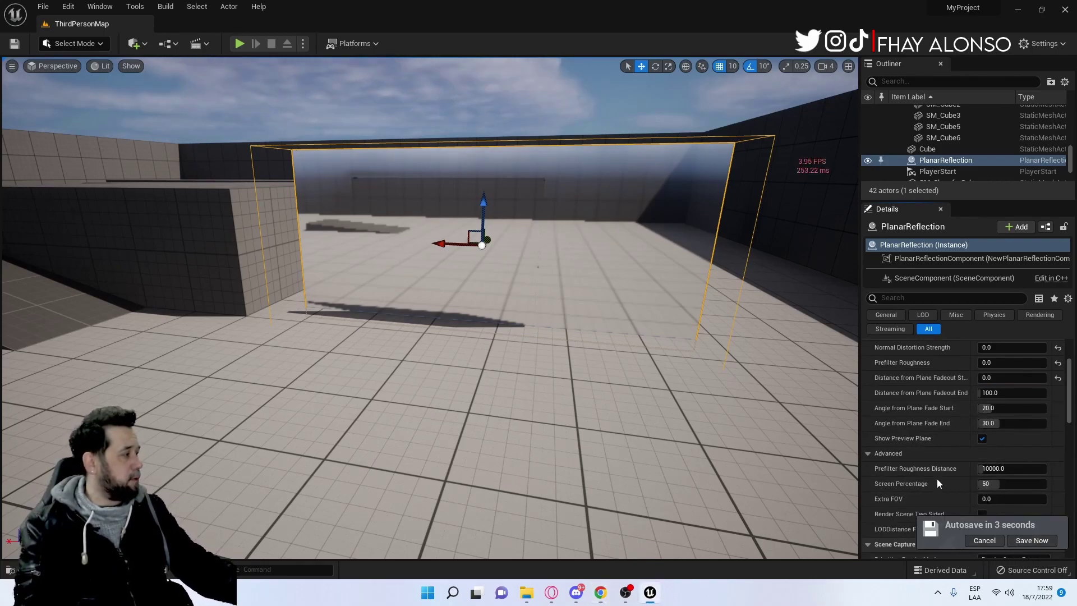
pyautogui.click(1032, 539)
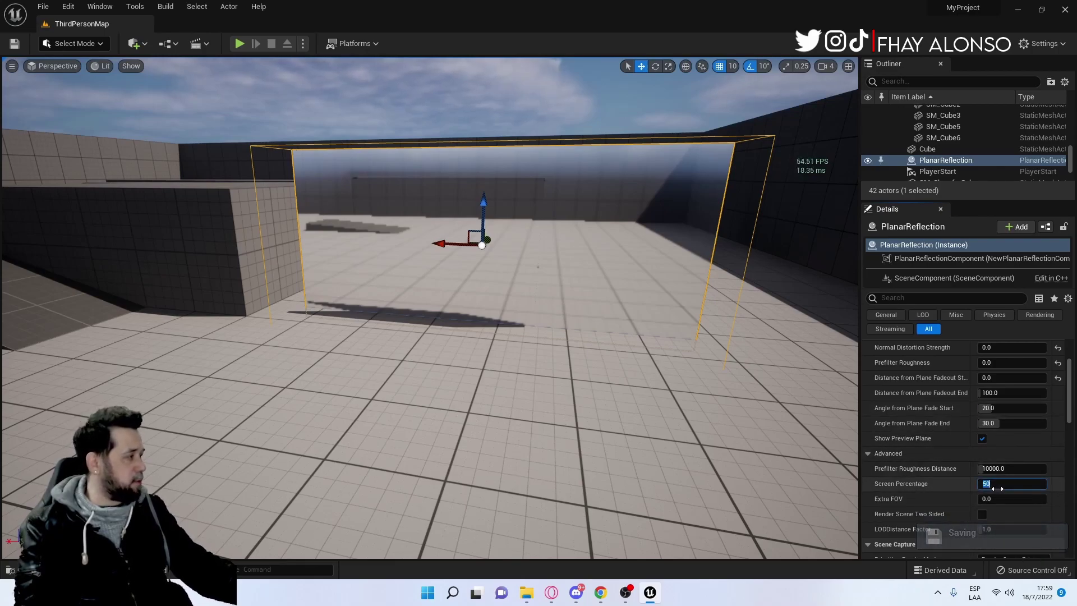
pyautogui.write('1')
pyautogui.press('Return')
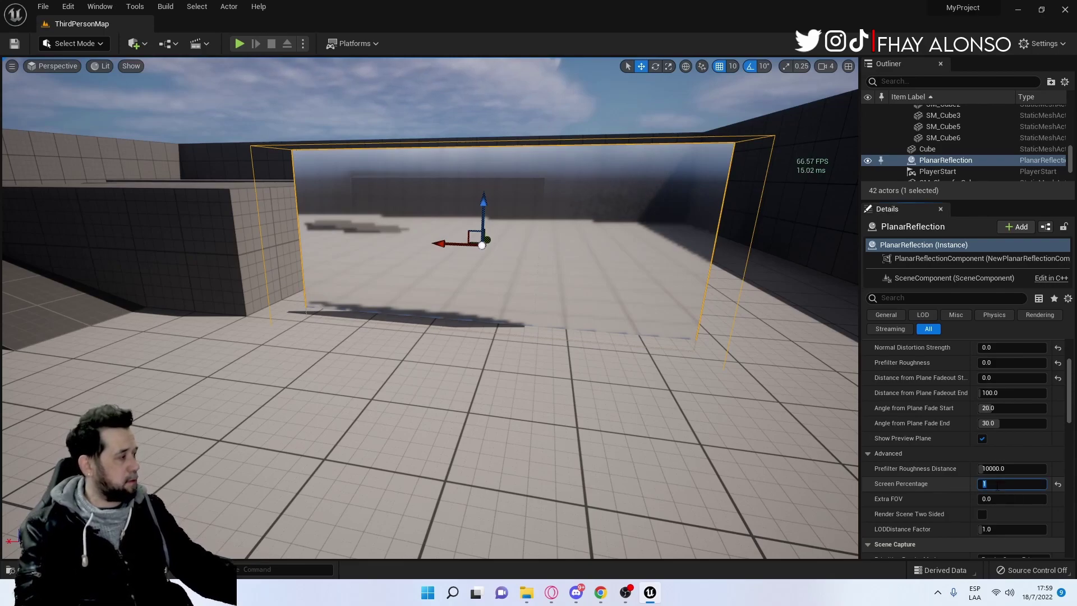
pyautogui.write('00')
pyautogui.press('Return')
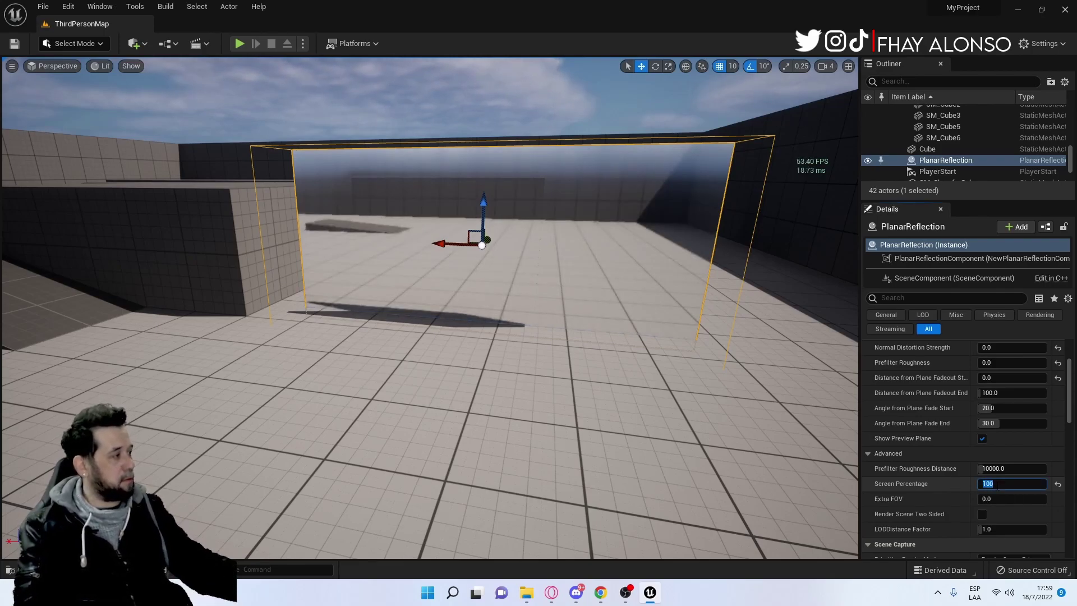
pyautogui.click(240, 43)
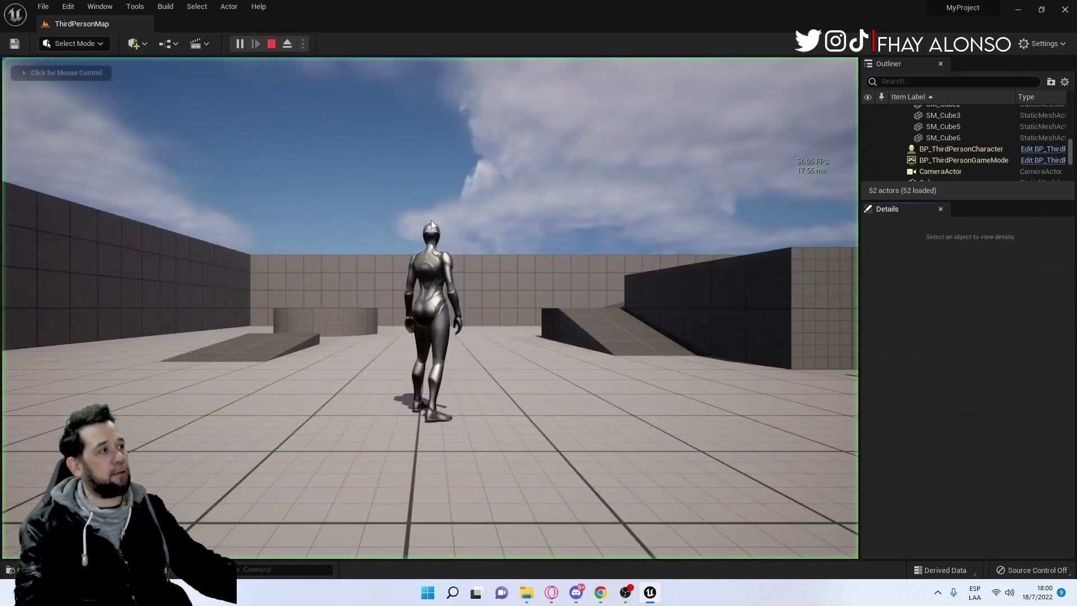
pyautogui.press('w')
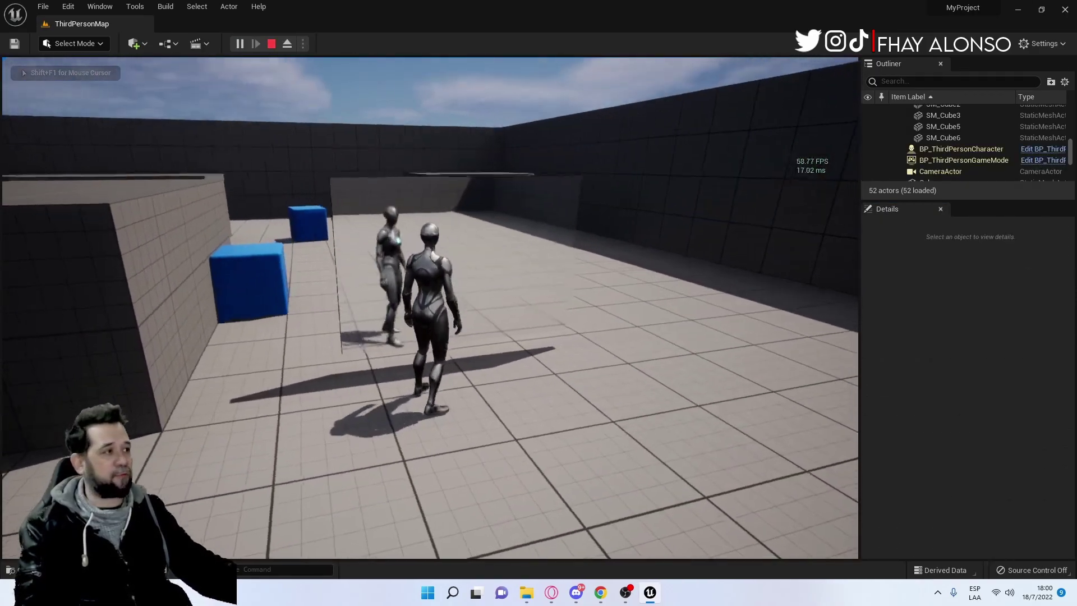
pyautogui.press('Escape')
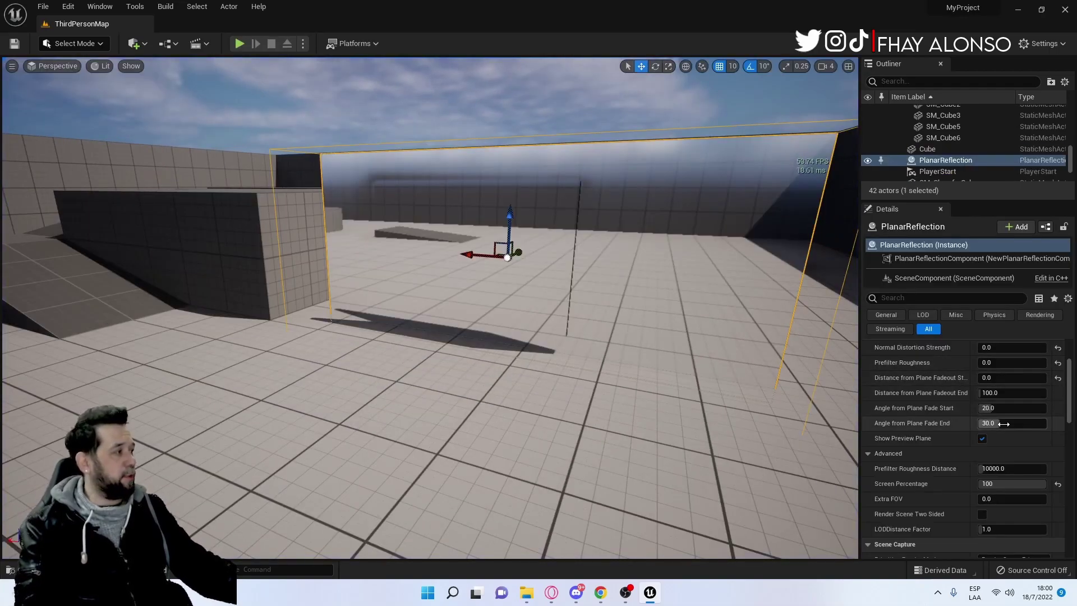
# - Set Fadeout End to 200, reframe the view on the mirror panel, and play again
pyautogui.click(992, 394)
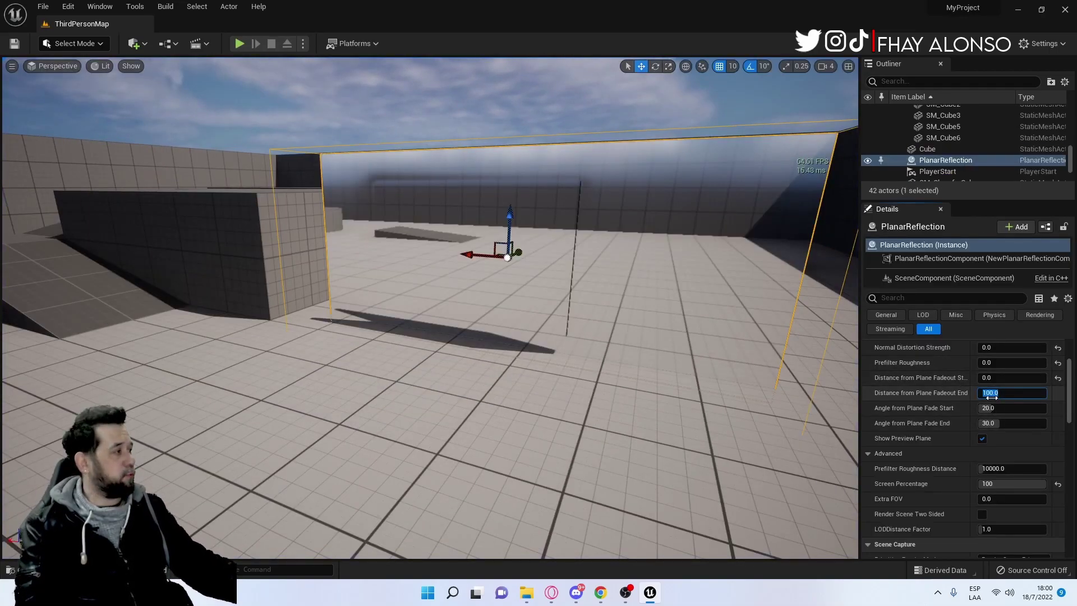
pyautogui.write('200')
pyautogui.press('Return')
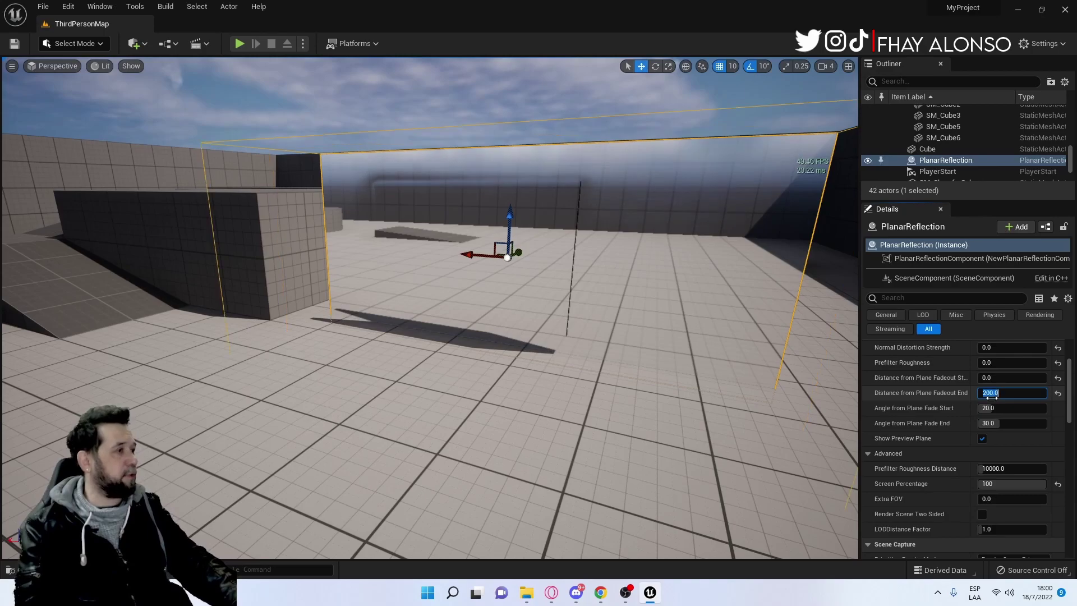
pyautogui.moveTo(465, 179); pyautogui.dragTo(494, 208, button='right')
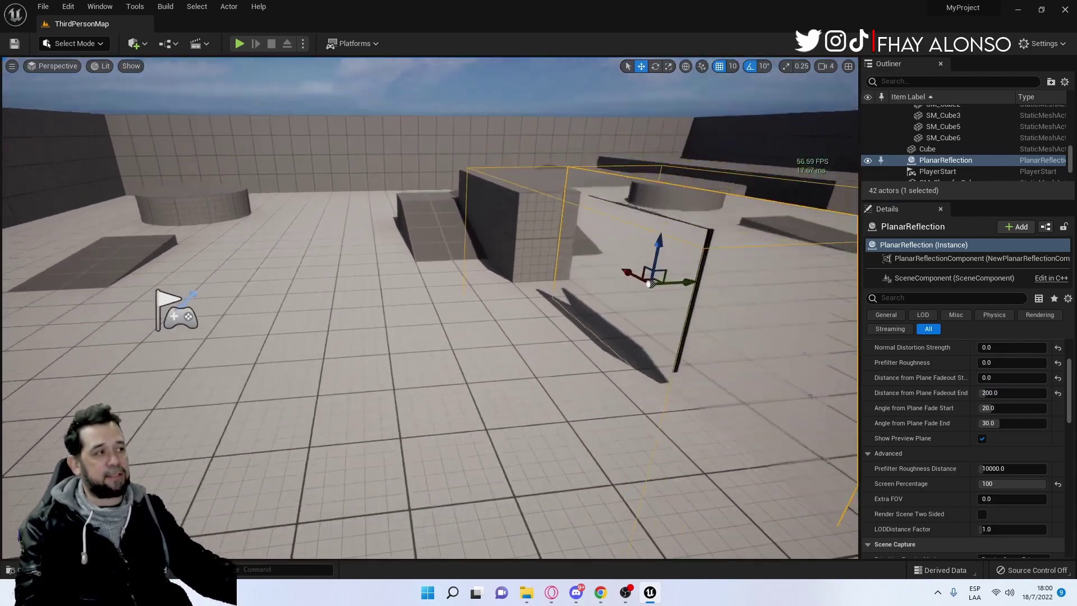
pyautogui.moveTo(644, 238); pyautogui.dragTo(645, 238, button='right')
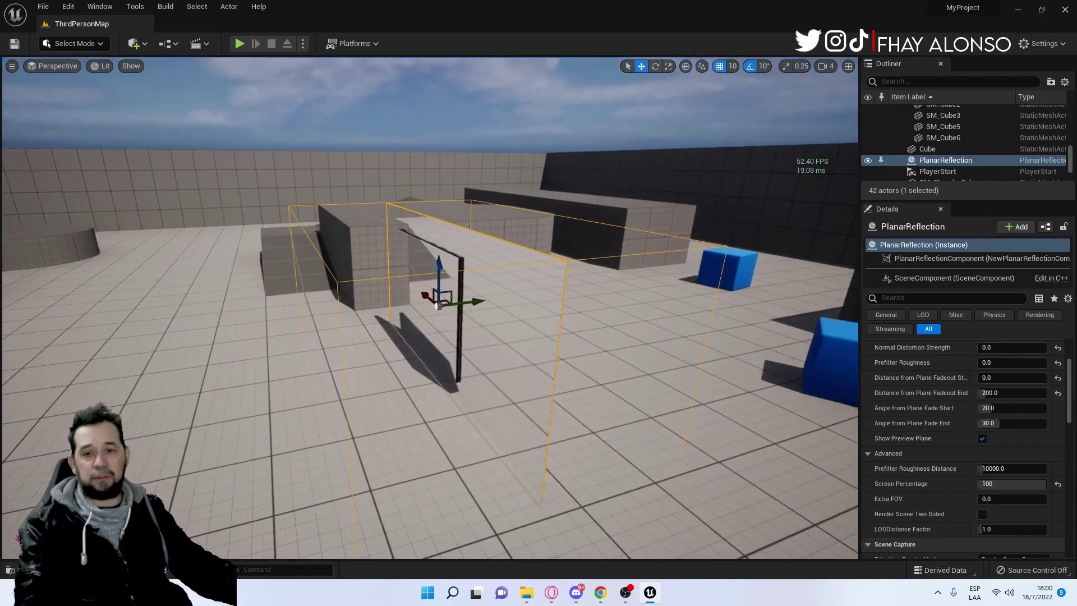
pyautogui.moveTo(435, 87); pyautogui.dragTo(435, 87, button='right')
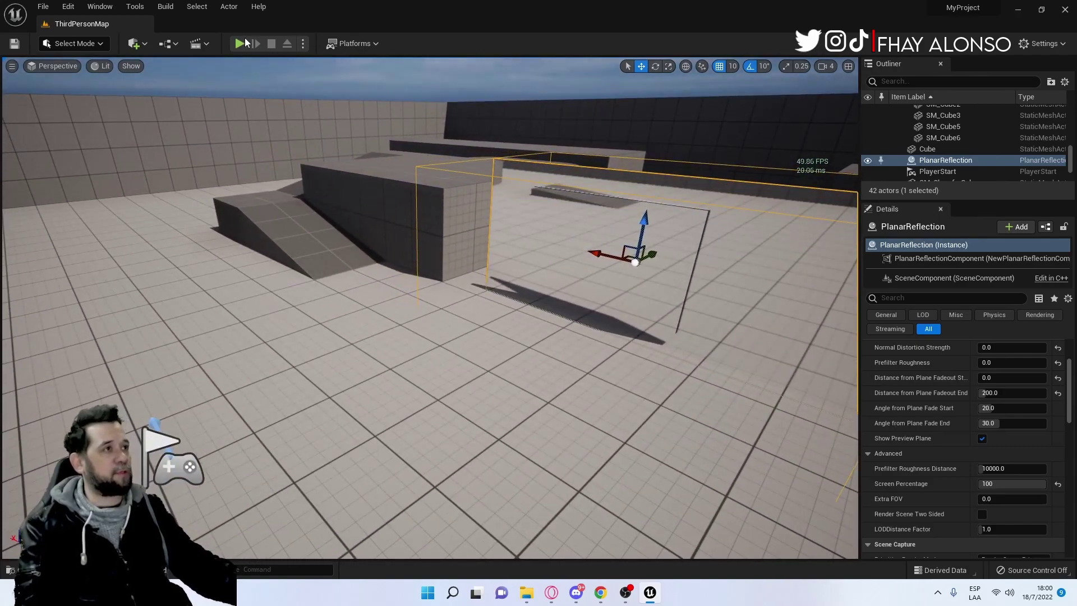
pyautogui.click(241, 43)
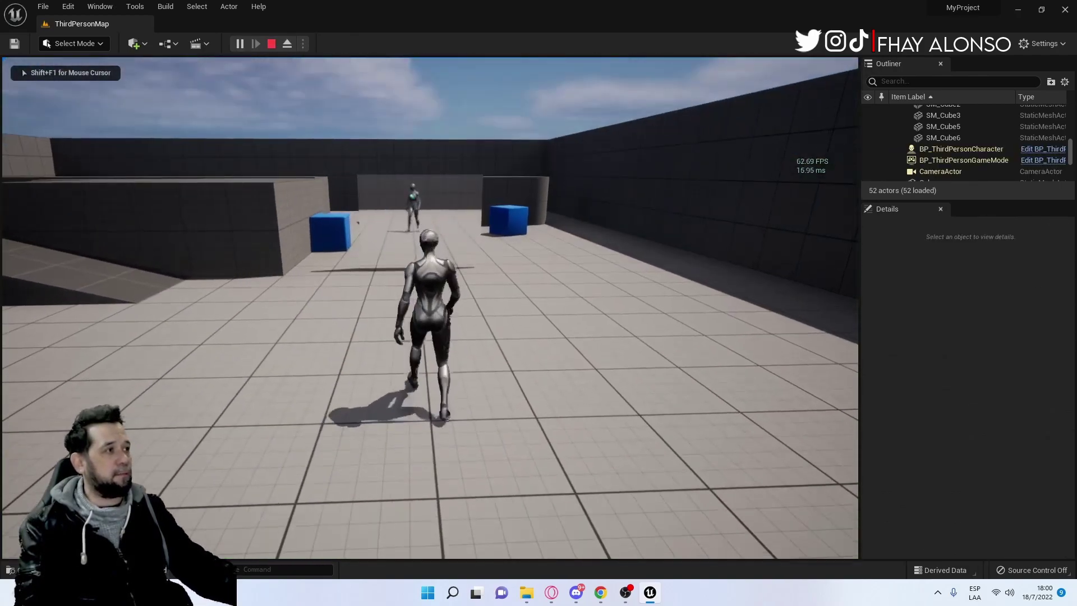
pyautogui.press('w')
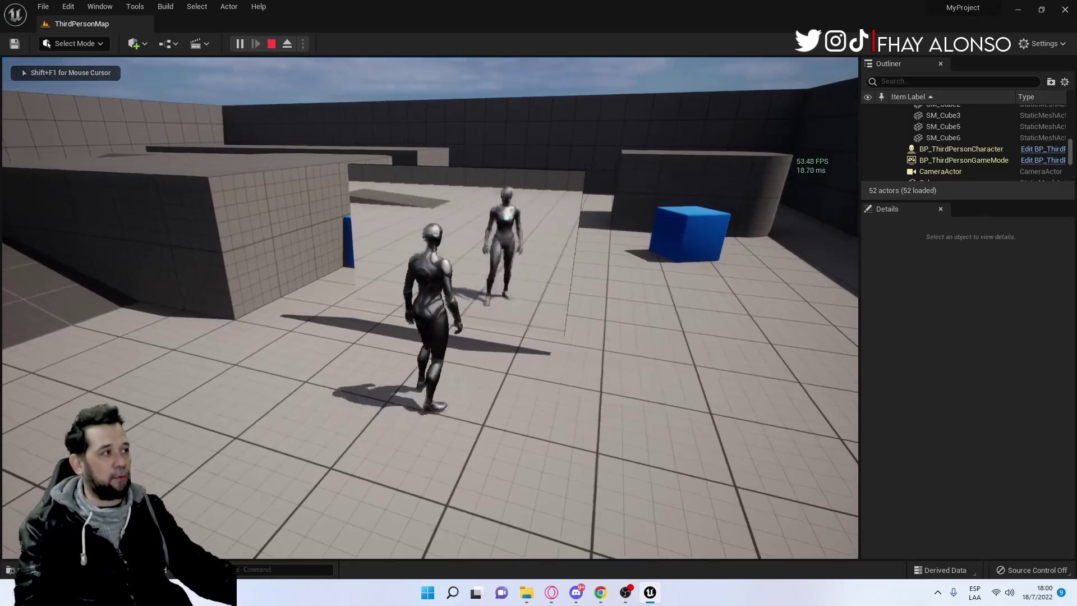
pyautogui.press('w')
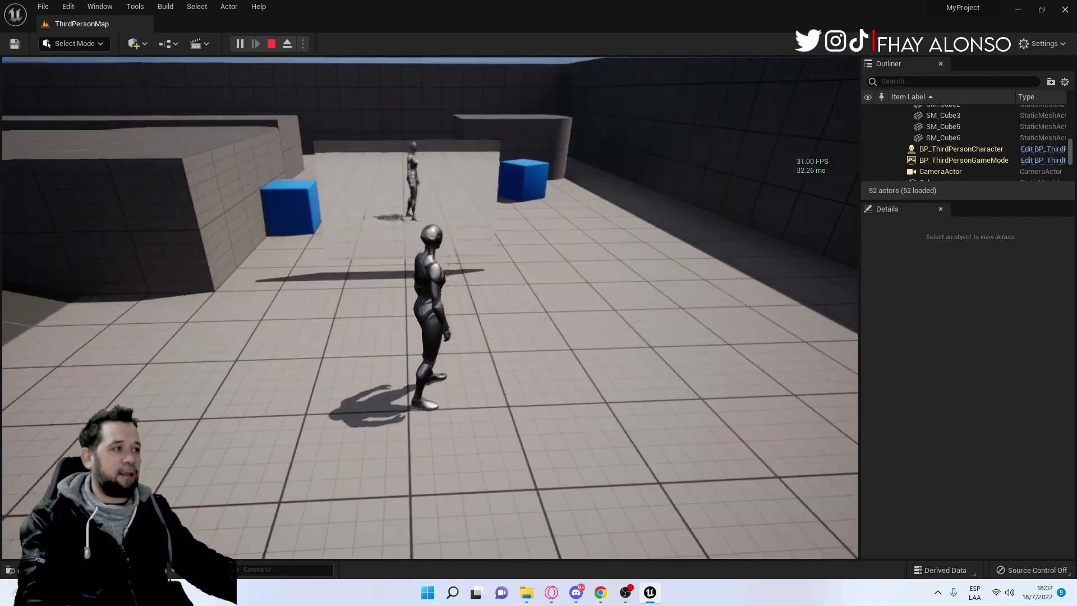
pyautogui.press('w')
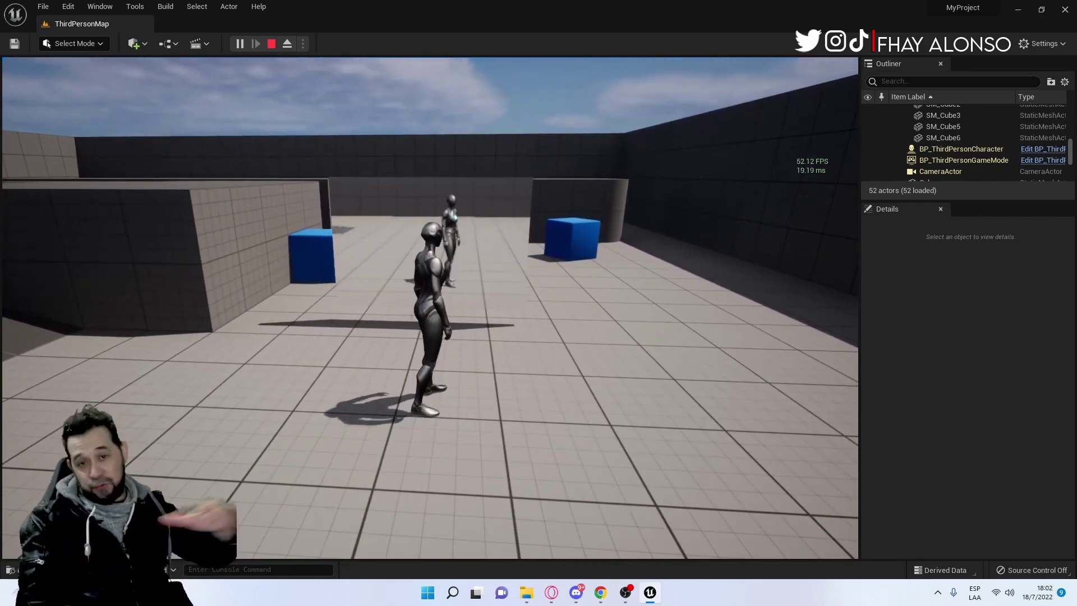